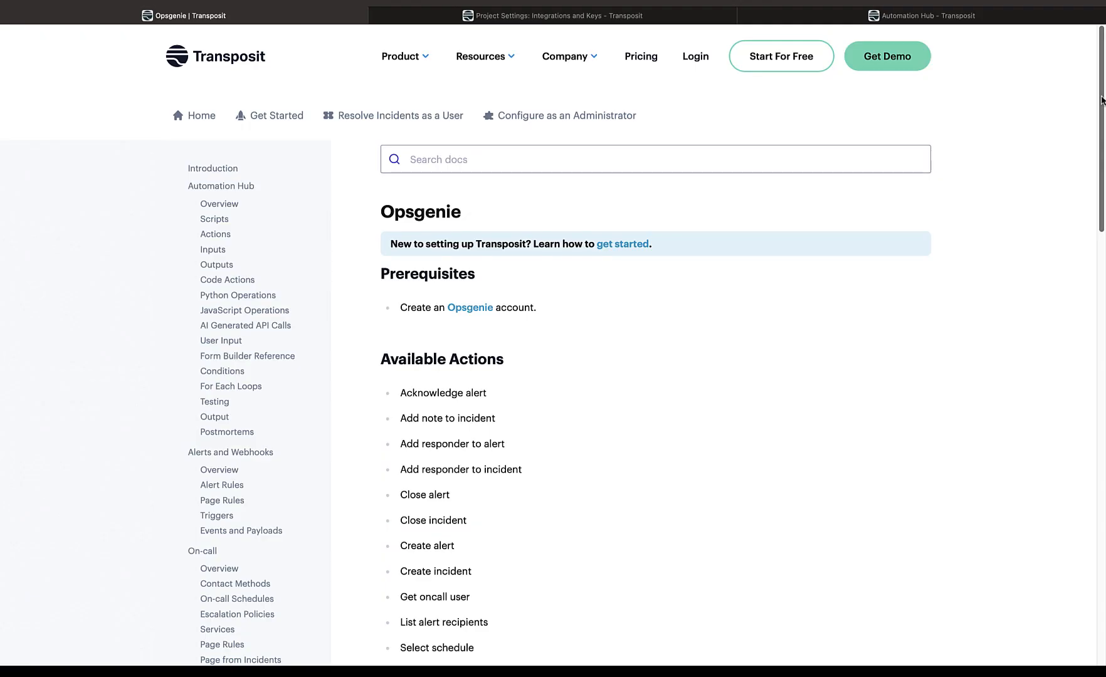
Switch from the Opsgenie docs to the integration settings and save a new Opsgenie key named "Transposit Opsgenie Key".
{"action": "scroll", "coordinate": [627, 376], "scroll_direction": "down", "scroll_amount": 3}
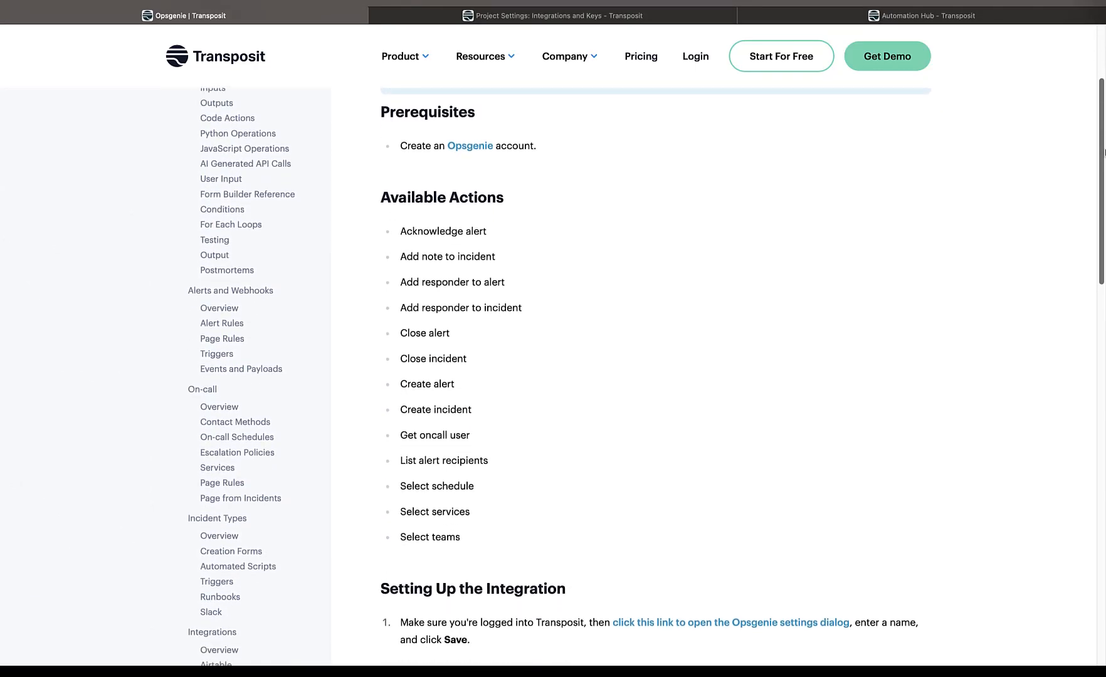
{"action": "left_click_drag", "start_coordinate": [1103, 150], "coordinate": [1104, 384]}
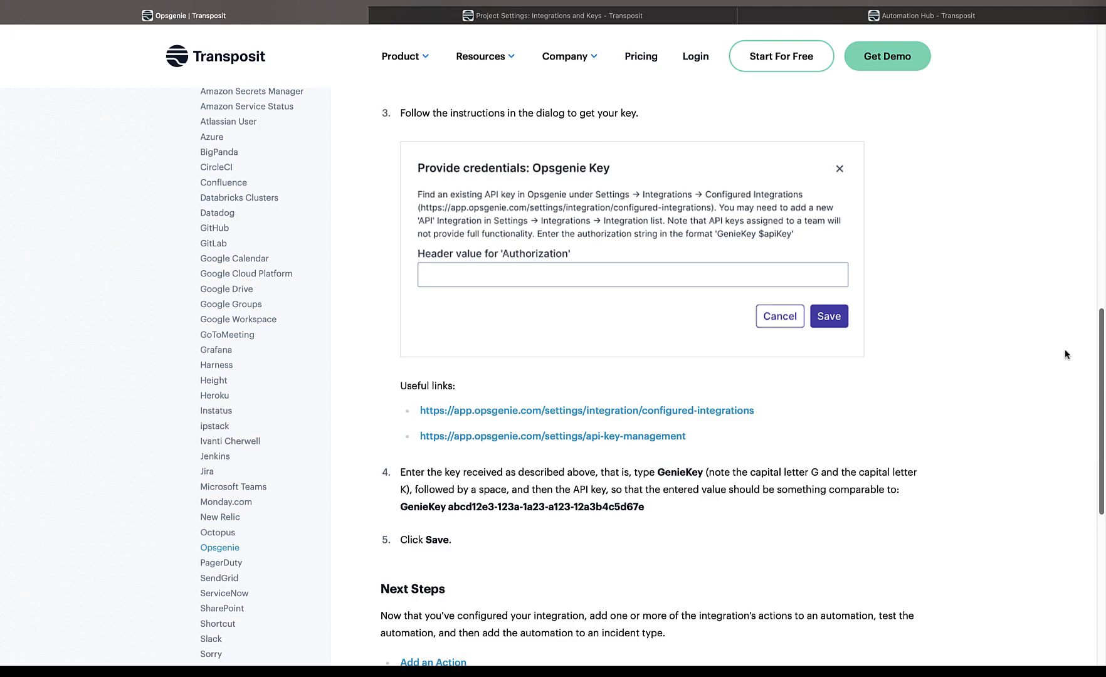
{"action": "left_click", "coordinate": [651, 26]}
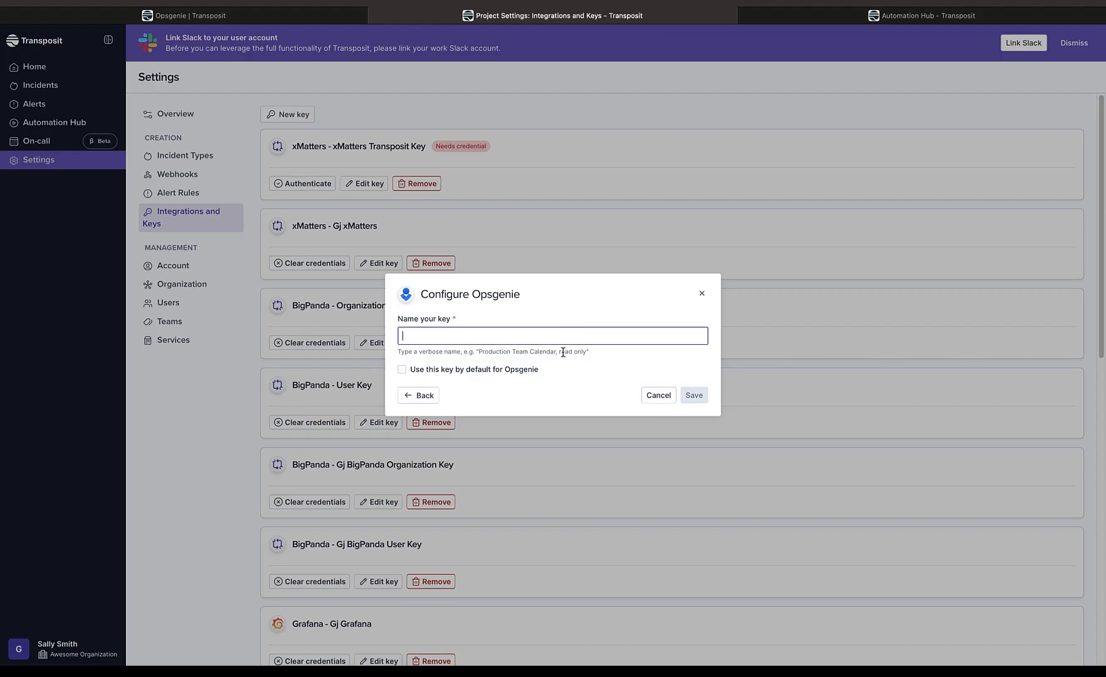
{"action": "type", "text": "Transp"}
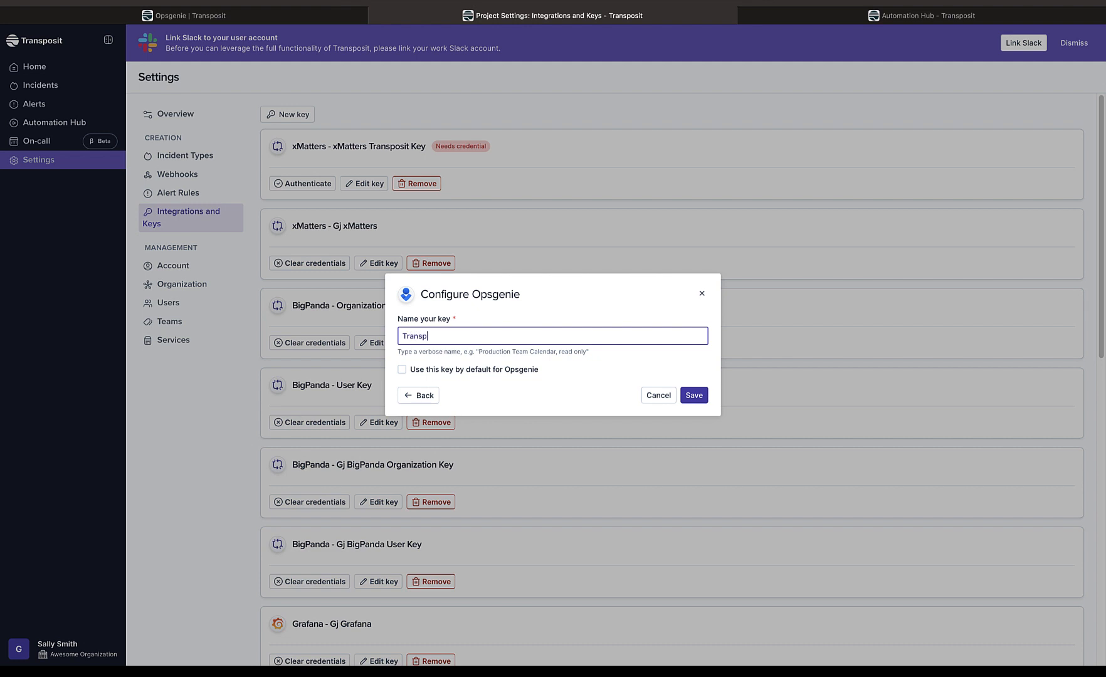
{"action": "type", "text": "osit Opsgenie Key"}
{"action": "left_click", "coordinate": [695, 398]}
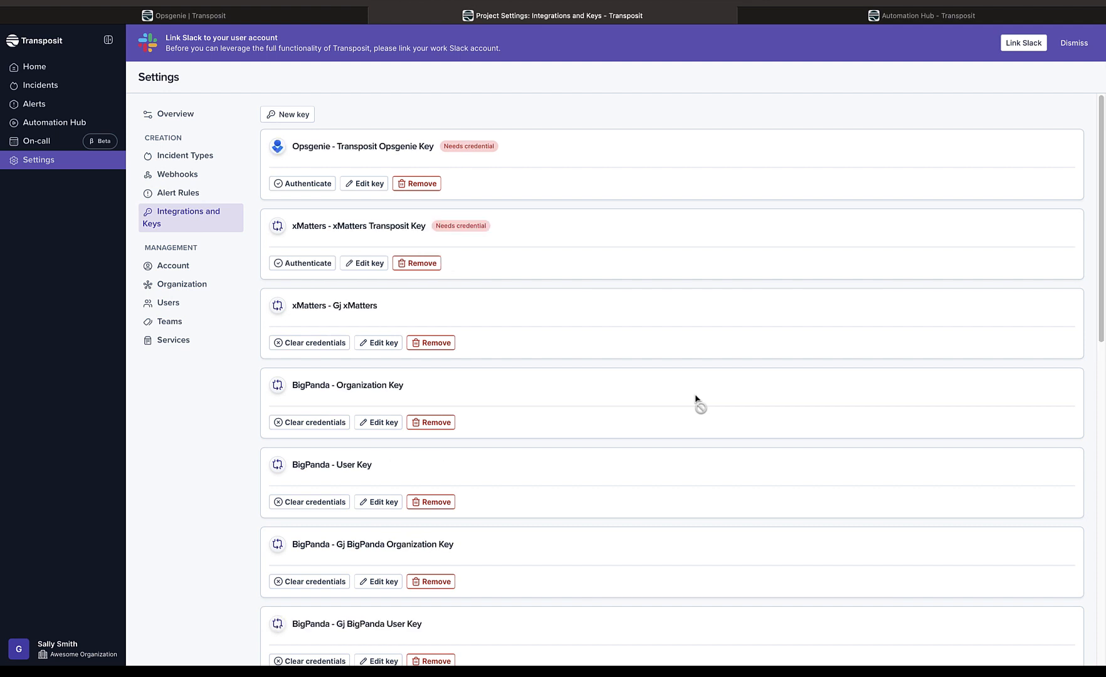
Authenticate the Transposit Opsgenie Key by entering GenieKey followed by the API key as the Authorization header value, and save it.
{"action": "left_click", "coordinate": [321, 188]}
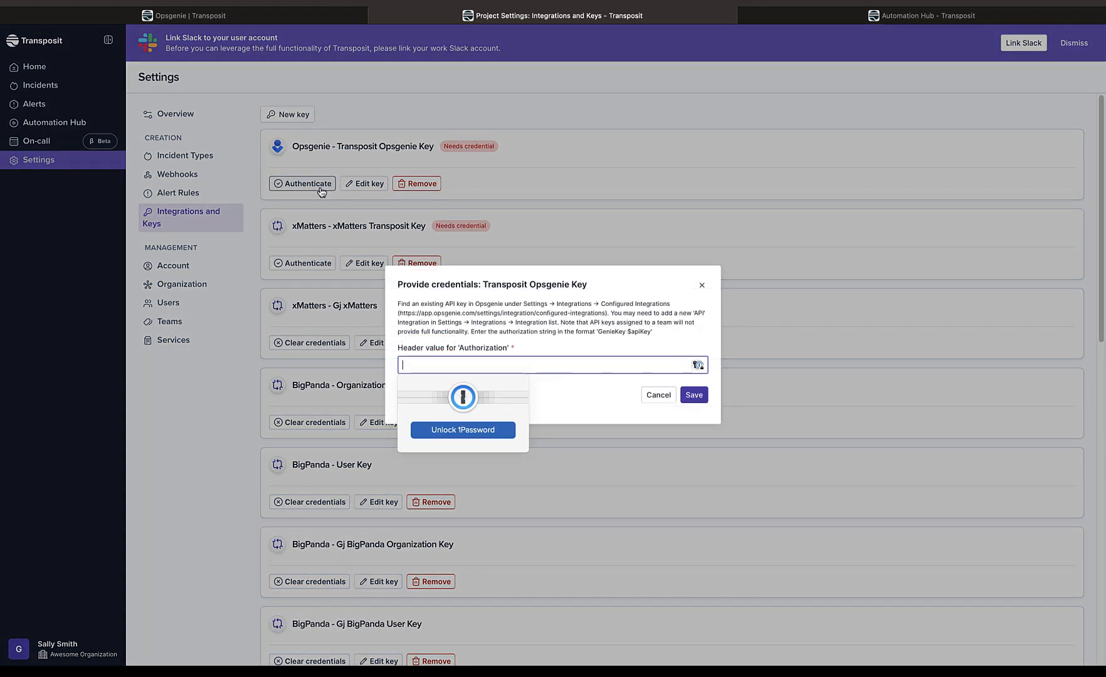
{"action": "type", "text": "•••••"}
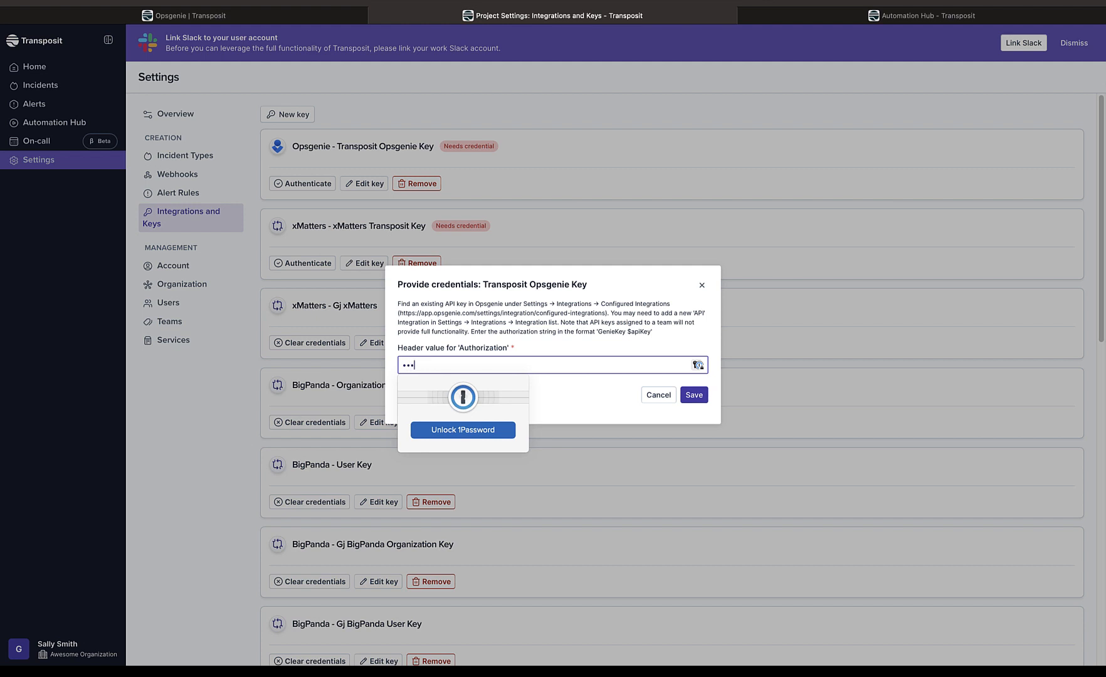
{"action": "type", "text": "••••"}
{"action": "key", "text": "super+v"}
{"action": "left_click", "coordinate": [694, 395]}
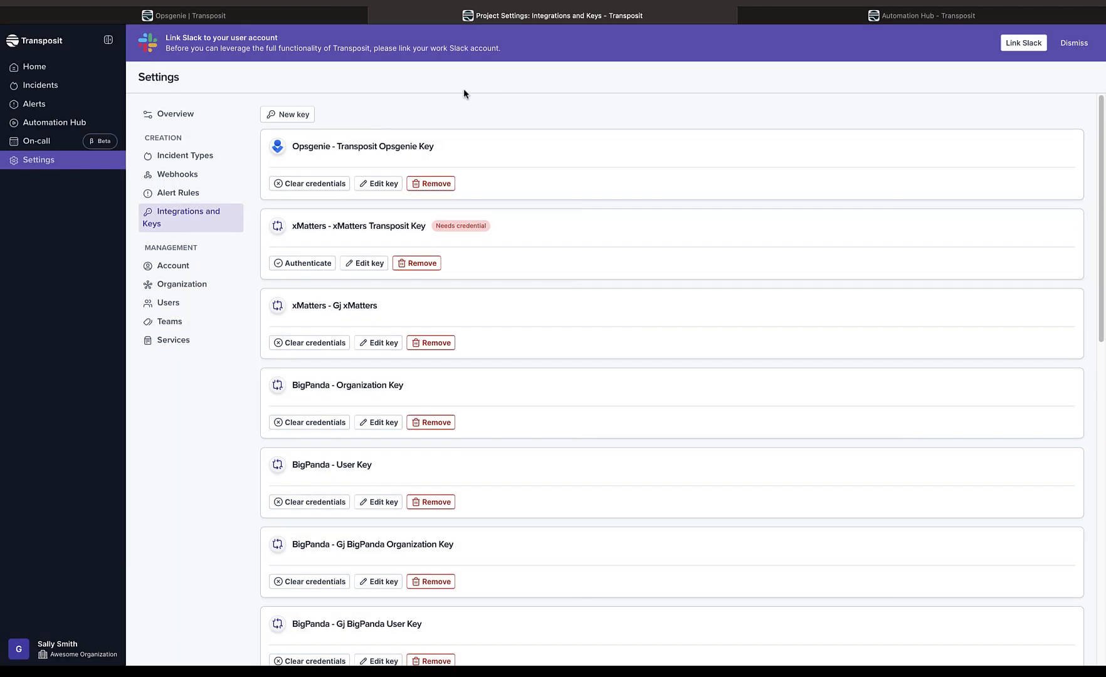
Create a new script in the Automation Hub named "Opsgenie Demo Script".
{"action": "left_click", "coordinate": [809, 22]}
{"action": "left_click", "coordinate": [1066, 80]}
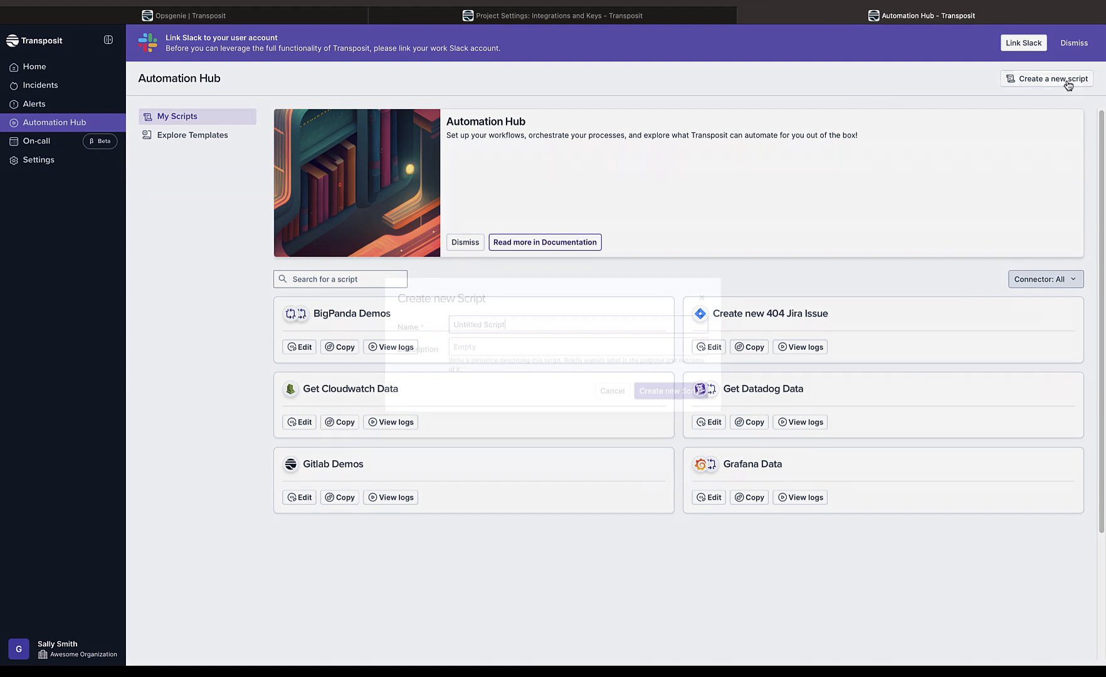
{"action": "double_click", "coordinate": [477, 326]}
{"action": "type", "text": "Opsgenie "}
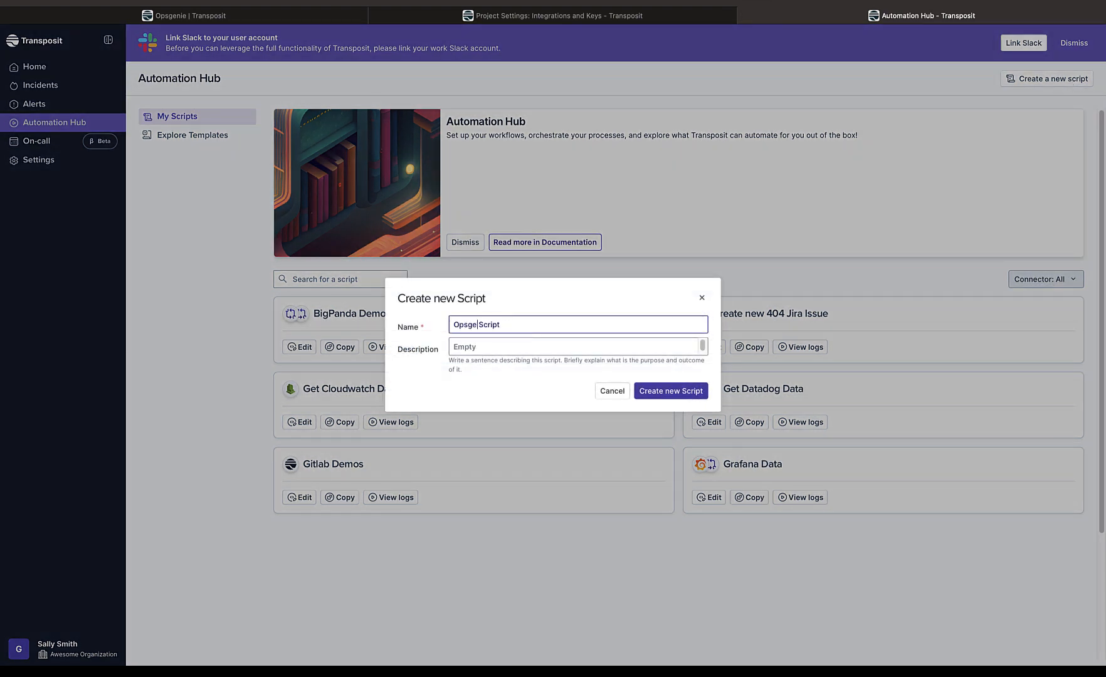
{"action": "type", "text": "Demo"}
{"action": "left_click", "coordinate": [677, 392]}
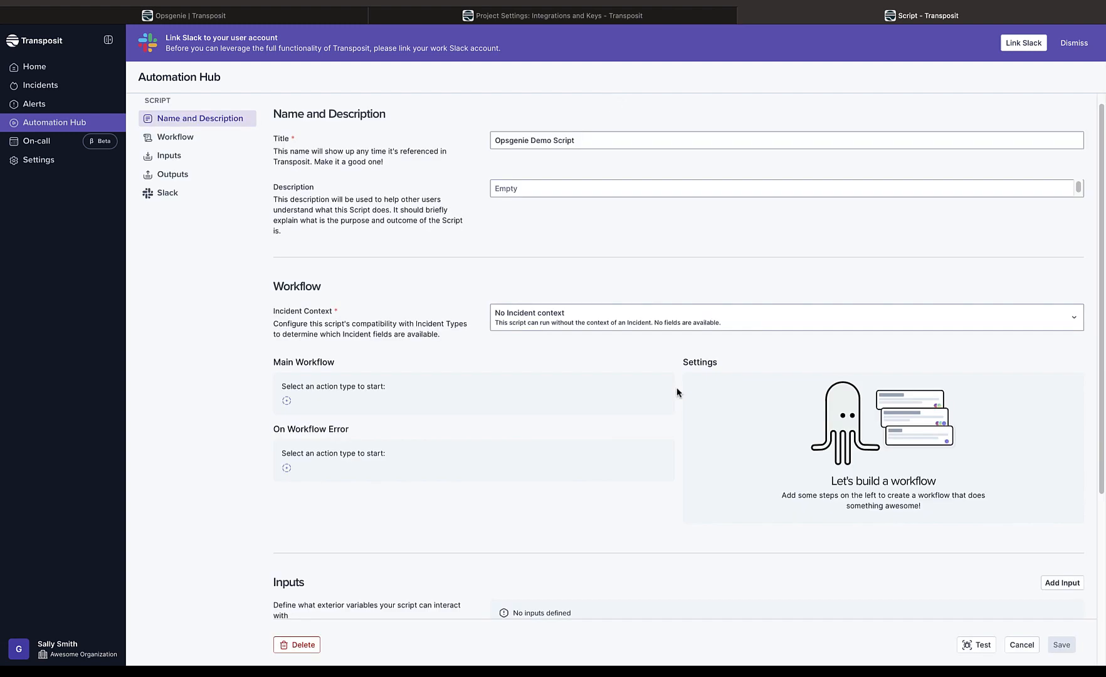
Add the "Opsgenie: Select Teams" action to the script's main workflow and save the script.
{"action": "left_click", "coordinate": [287, 401]}
{"action": "left_click", "coordinate": [308, 417]}
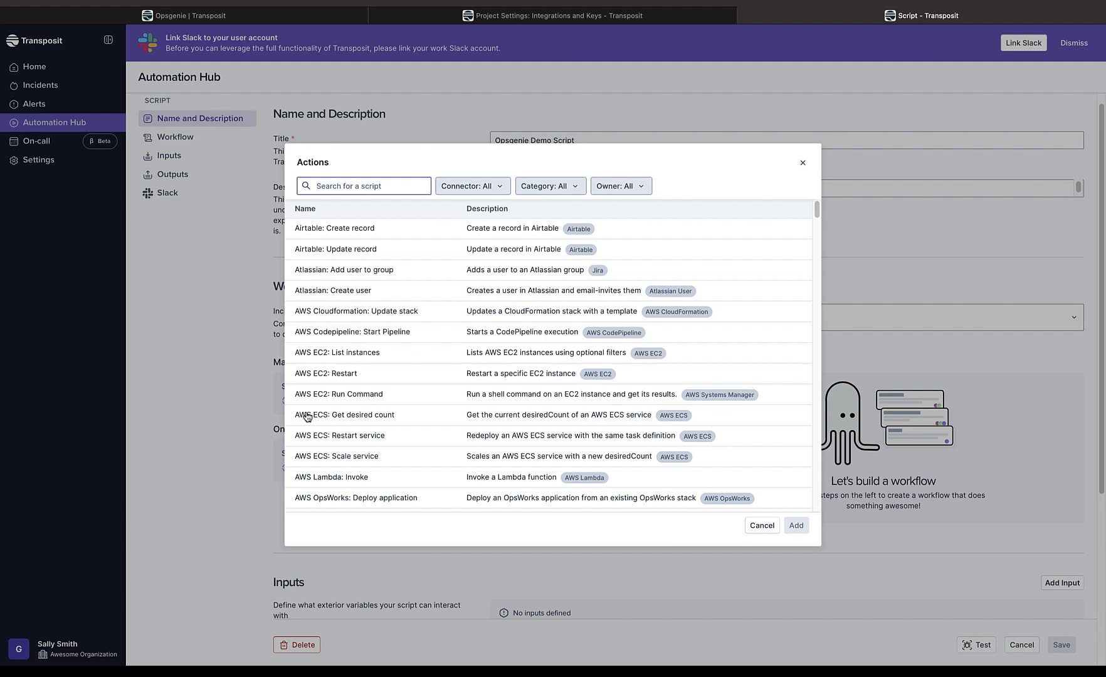
{"action": "type", "text": "opsgen"}
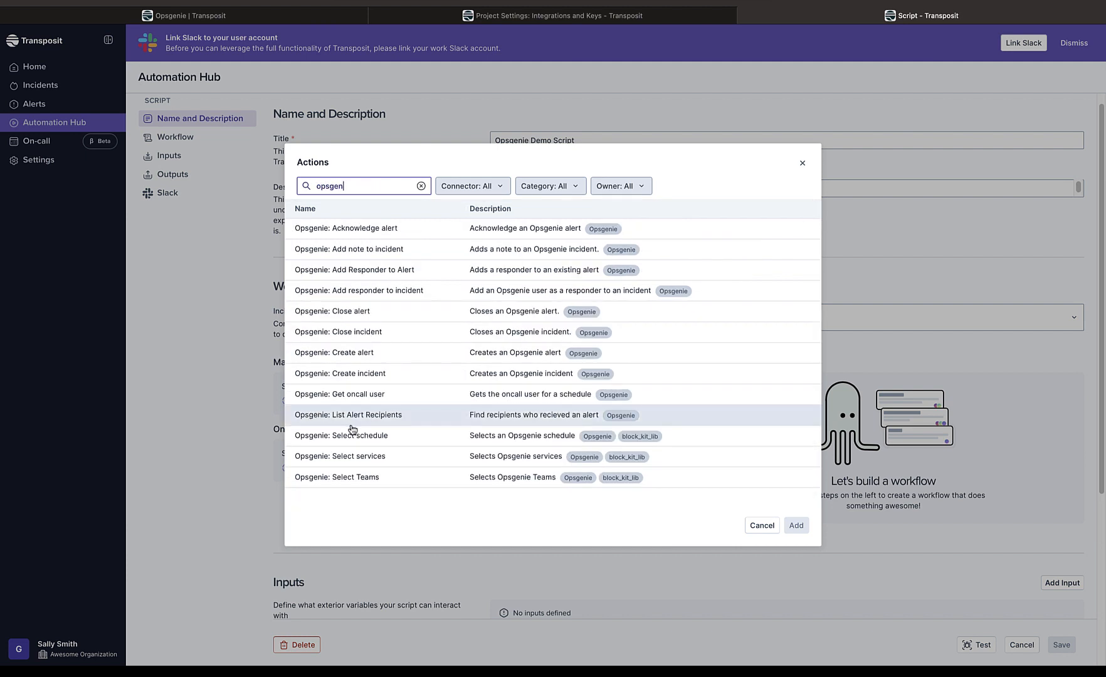
{"action": "left_click", "coordinate": [370, 483]}
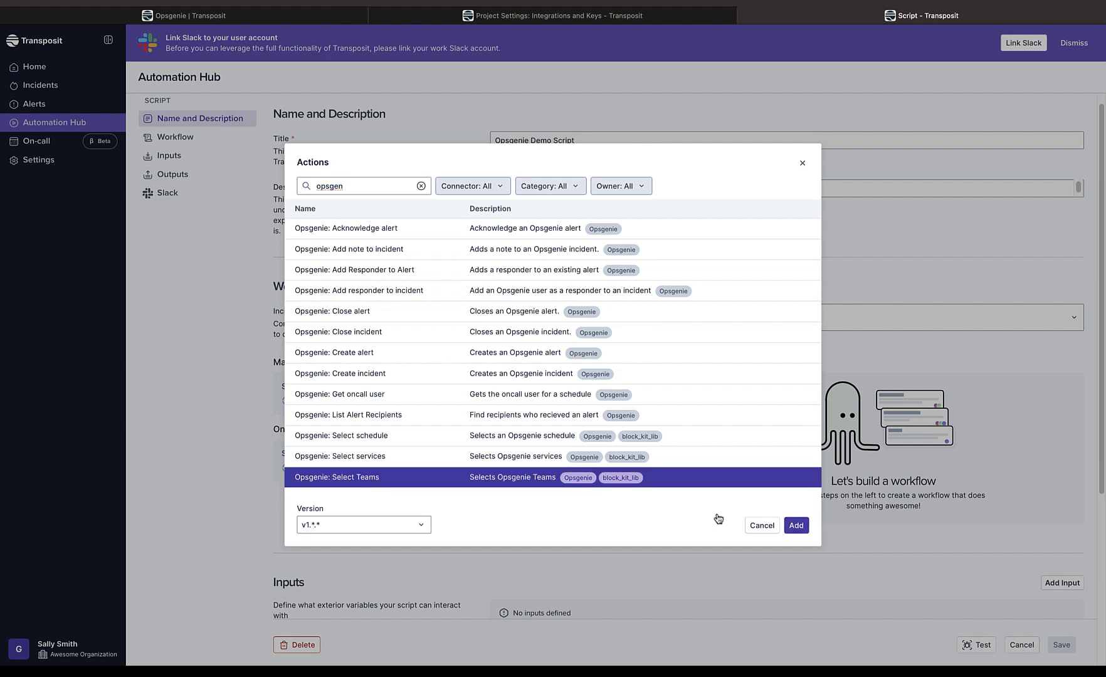
{"action": "left_click", "coordinate": [792, 527]}
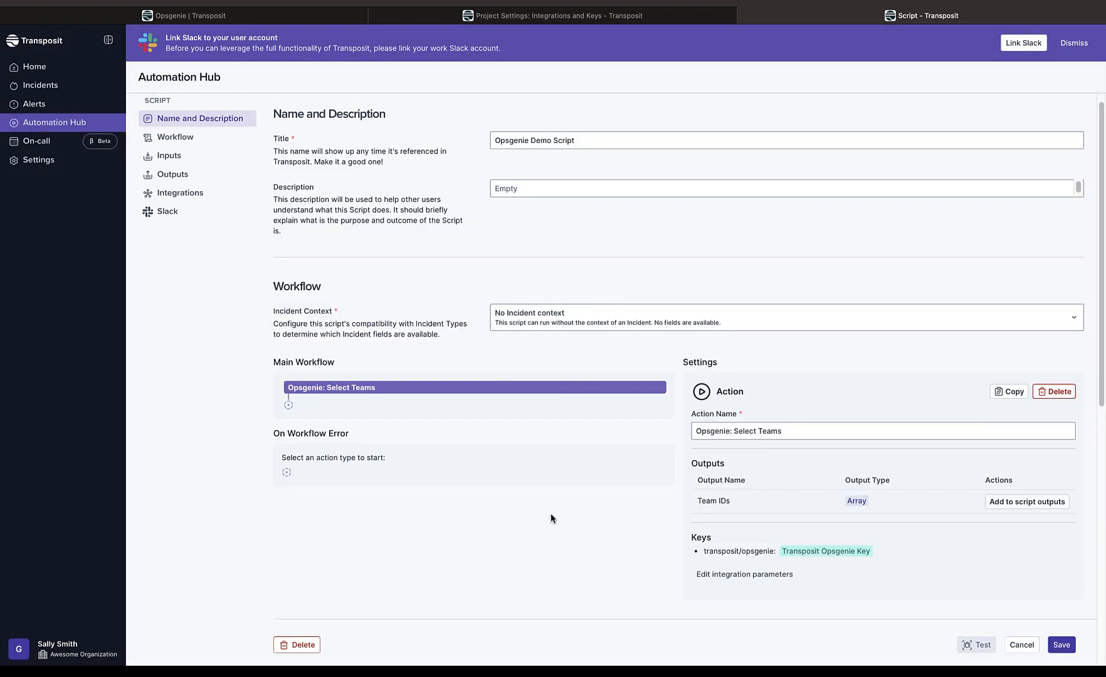
{"action": "left_click", "coordinate": [1061, 645]}
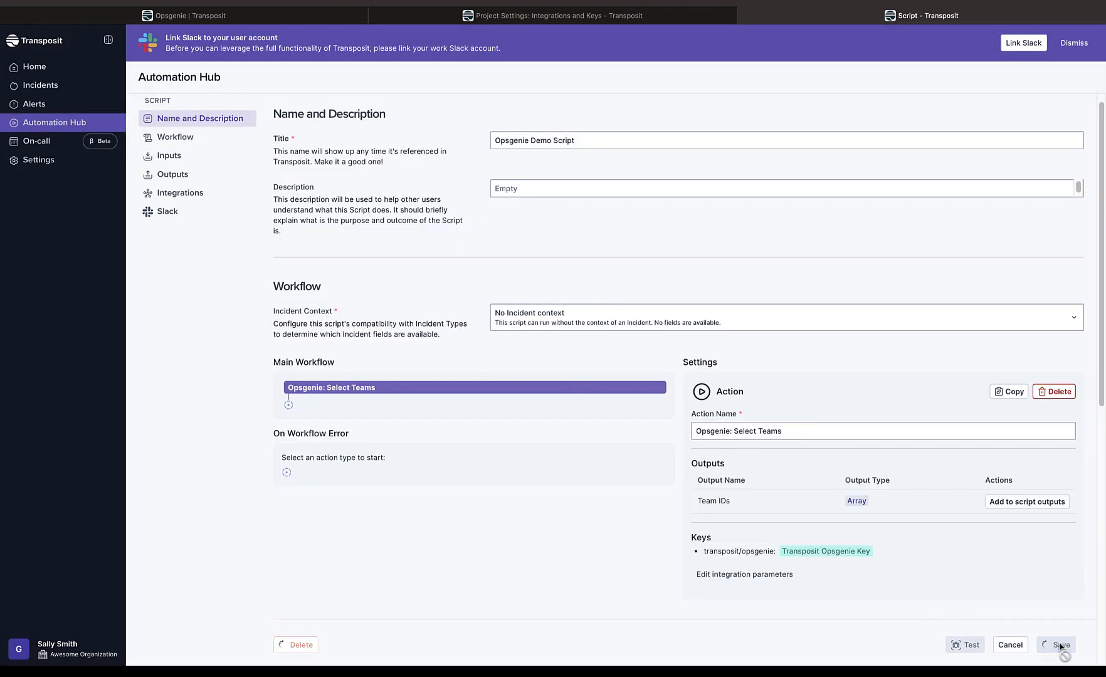
Test the script with the team "Test" as the input, and close the test dialog.
{"action": "left_click", "coordinate": [971, 648]}
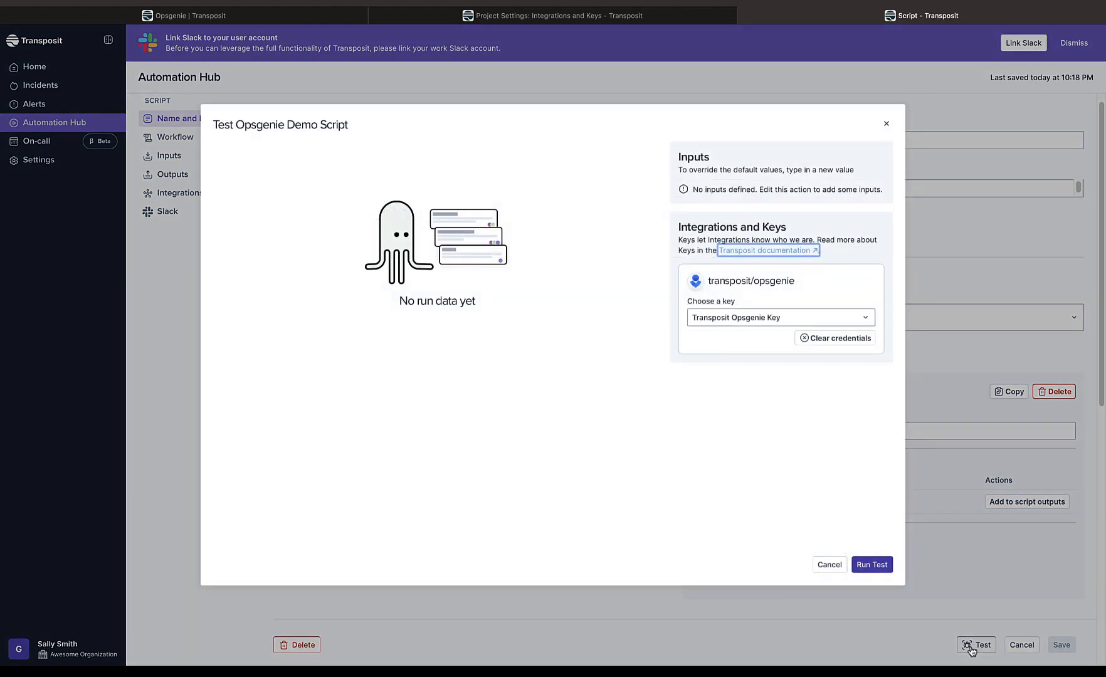
{"action": "left_click", "coordinate": [875, 564]}
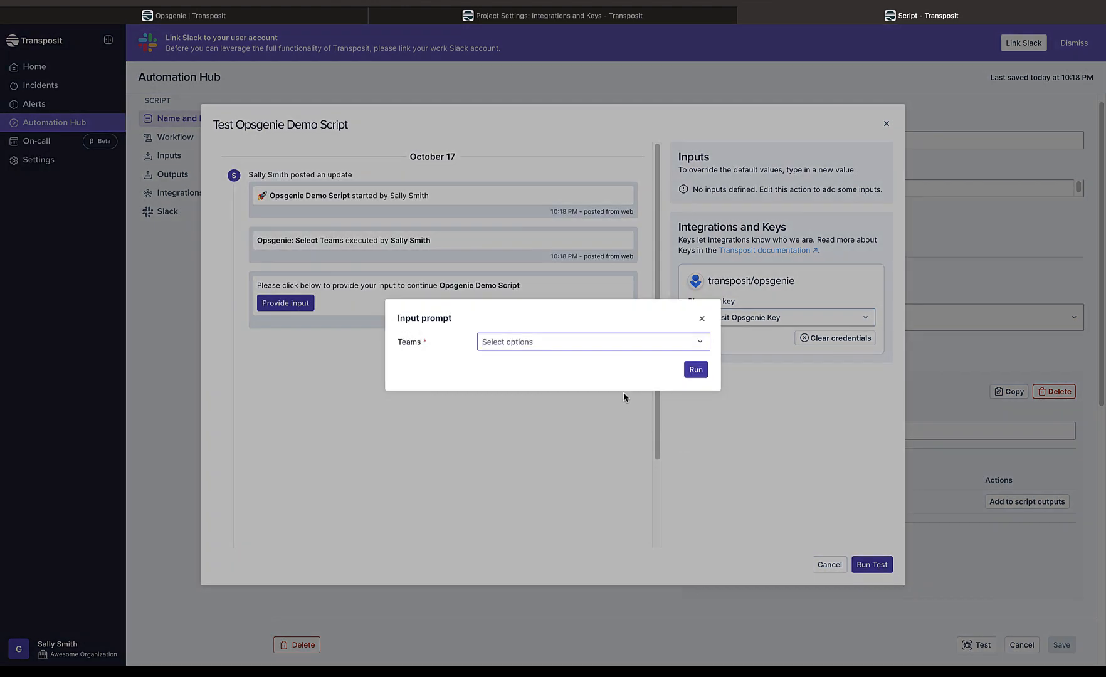
{"action": "left_click", "coordinate": [630, 344]}
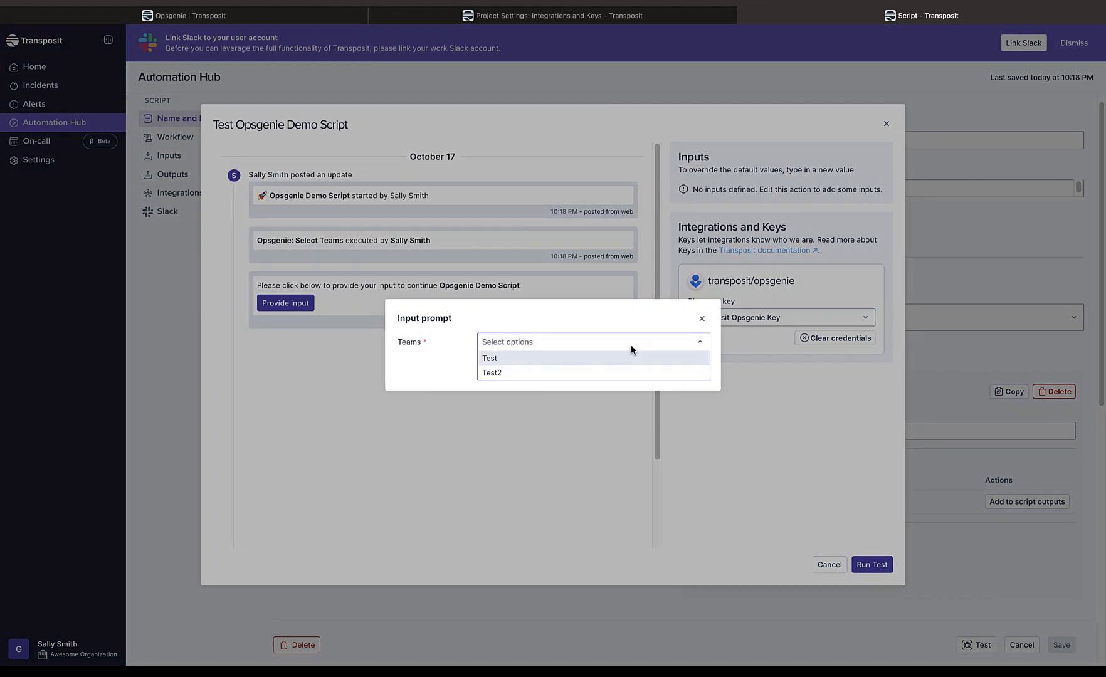
{"action": "left_click", "coordinate": [631, 357]}
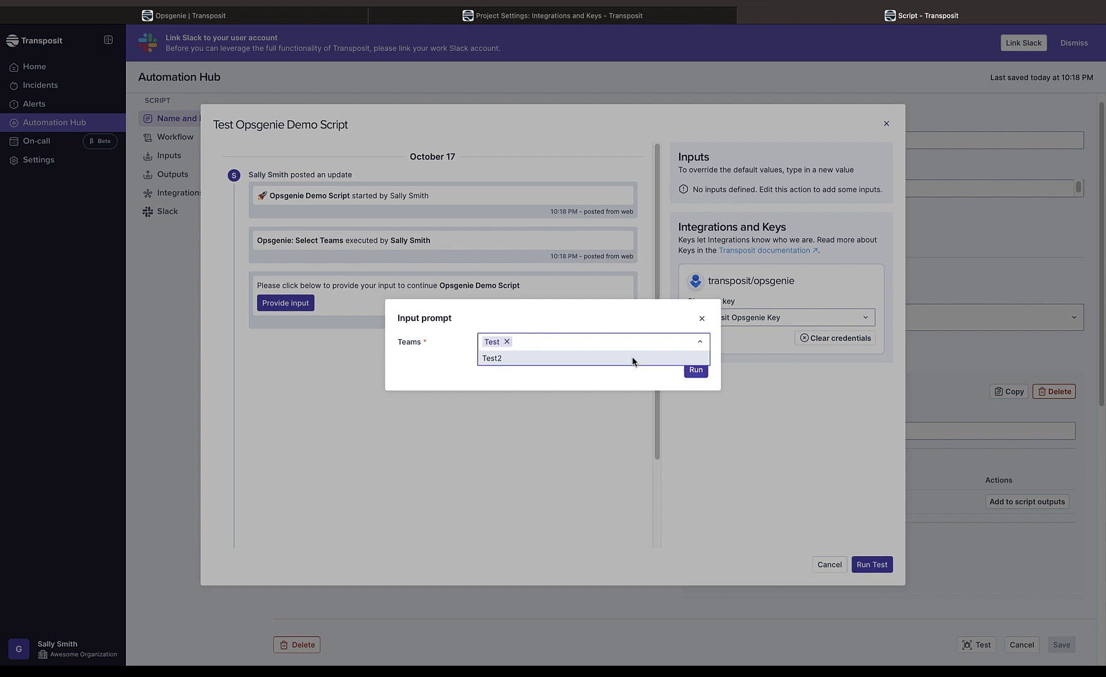
{"action": "left_click", "coordinate": [692, 373]}
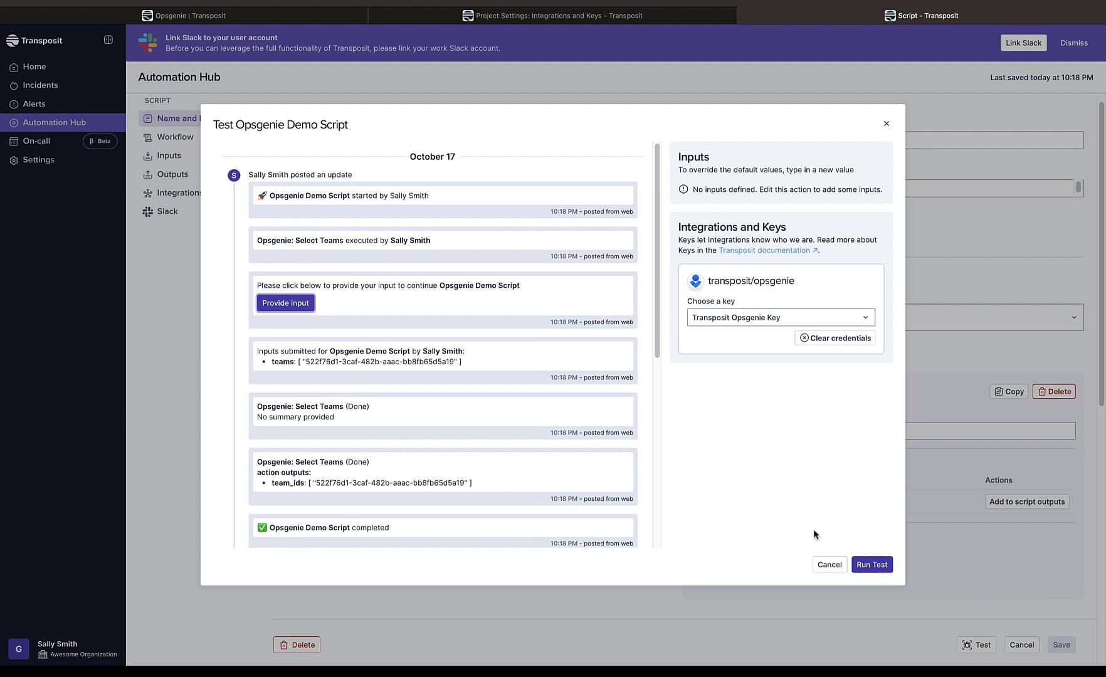
{"action": "left_click", "coordinate": [829, 565]}
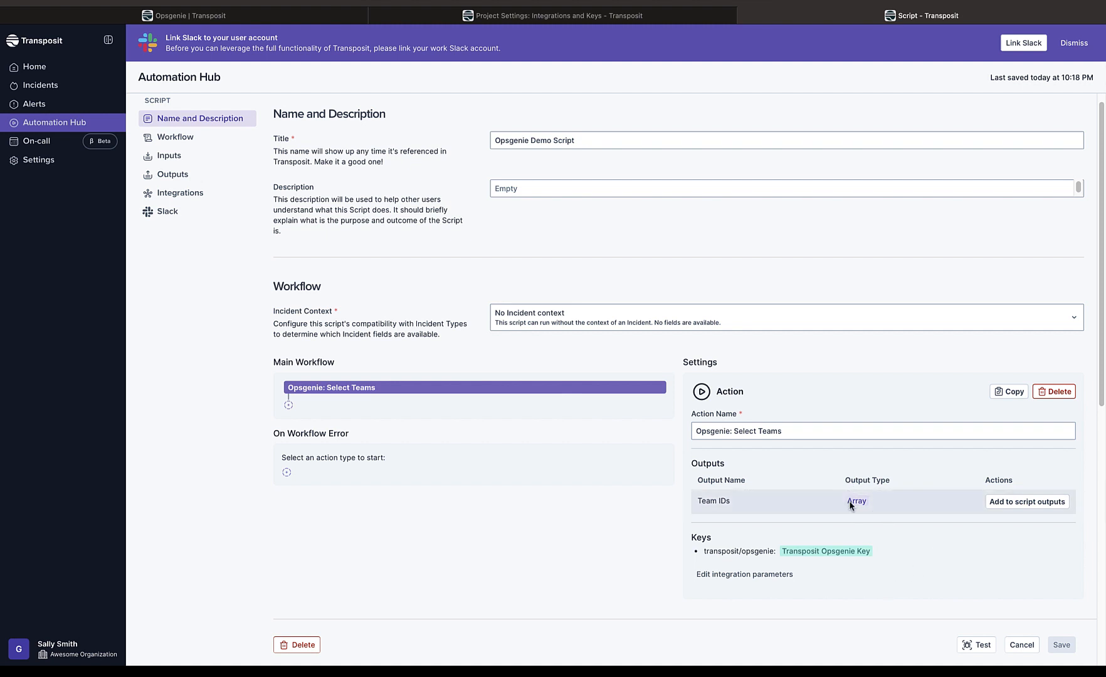
Add a For each loop after Select Teams that iterates over the Team IDs output of that action.
{"action": "left_click", "coordinate": [289, 406]}
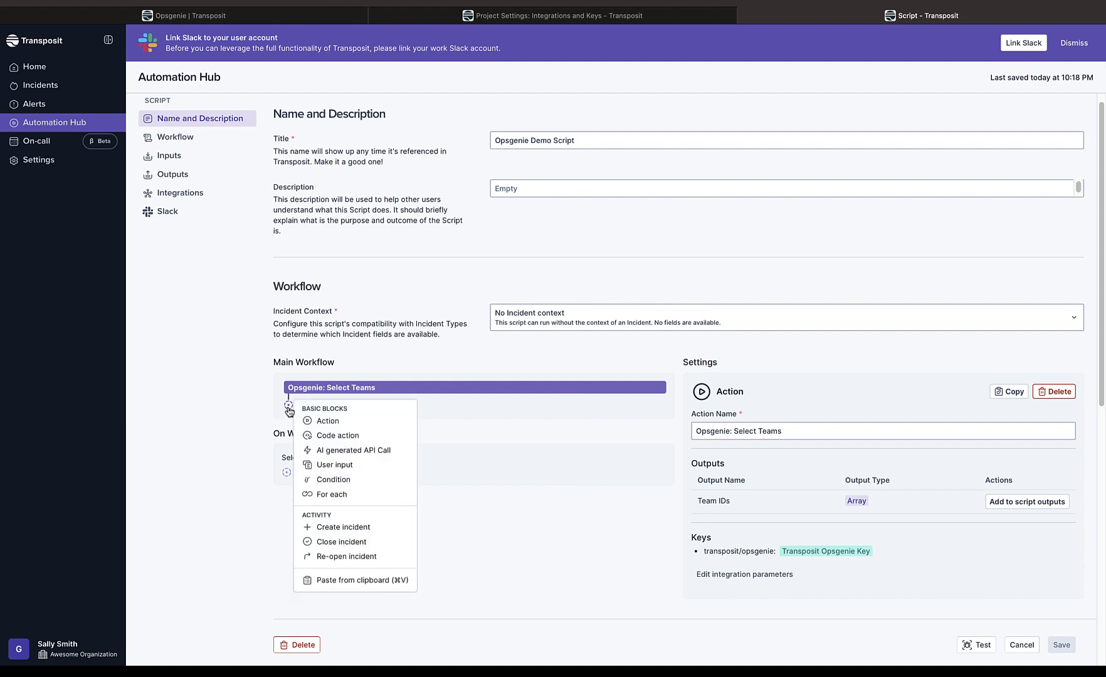
{"action": "left_click", "coordinate": [332, 493]}
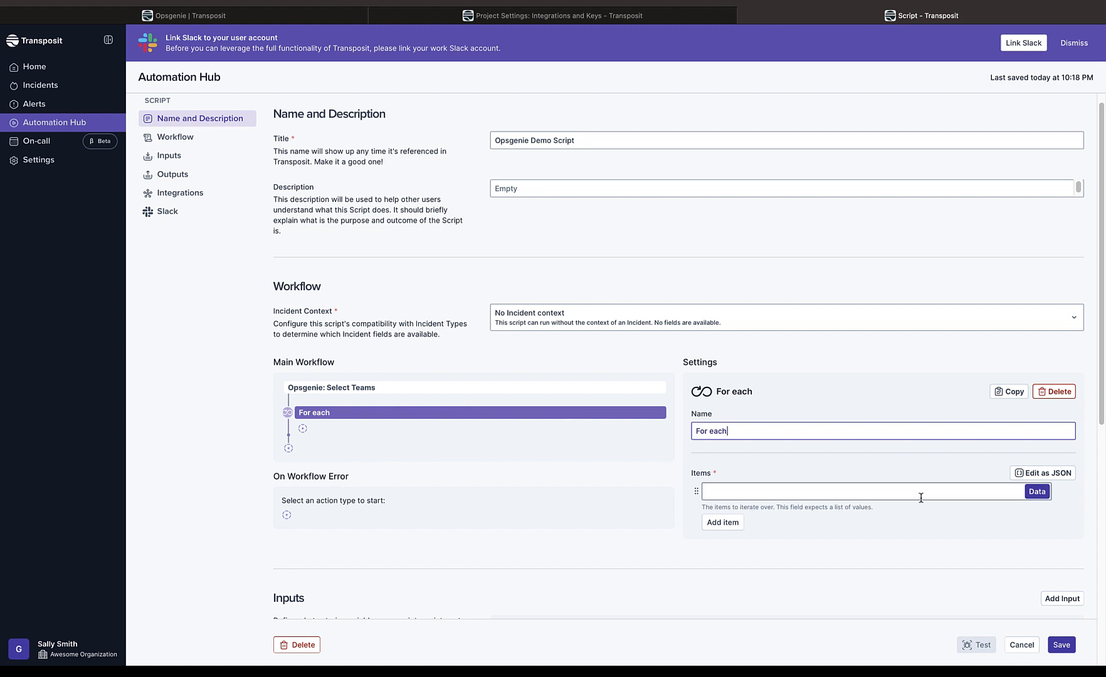
{"action": "left_click", "coordinate": [1027, 490]}
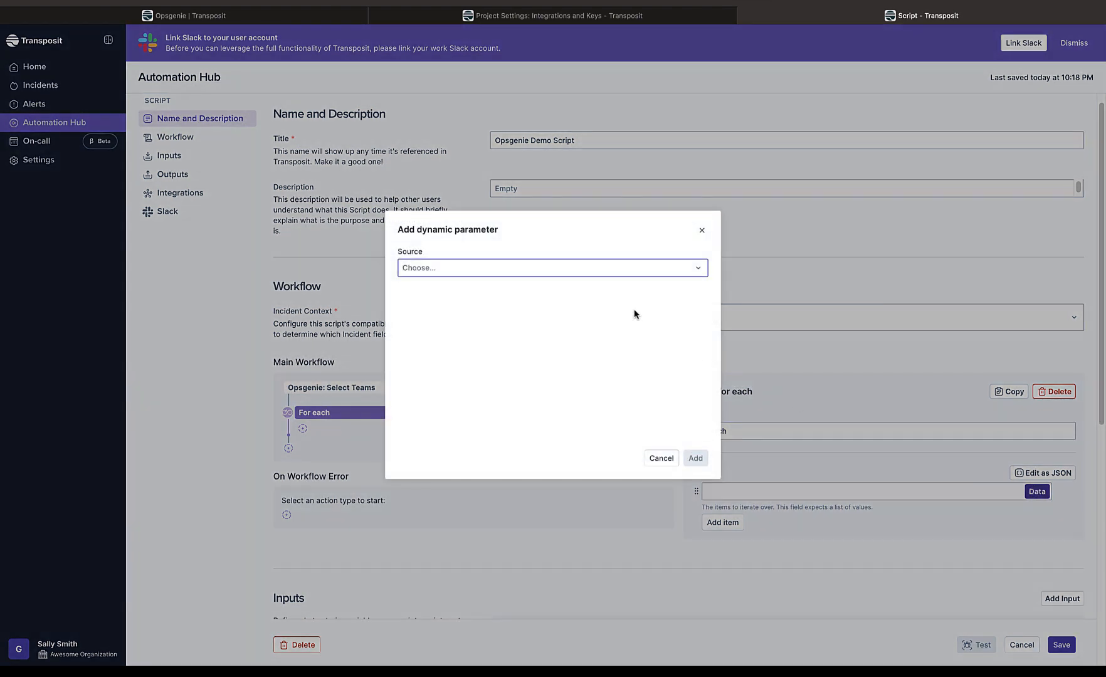
{"action": "left_click", "coordinate": [604, 268]}
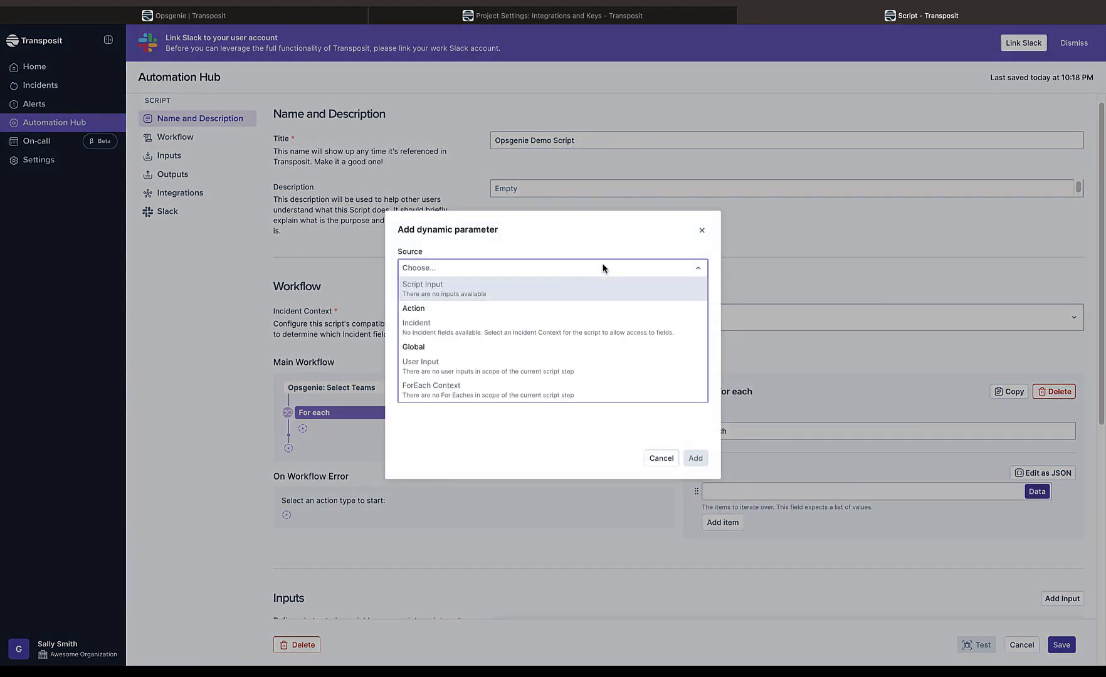
{"action": "left_click", "coordinate": [585, 312]}
{"action": "left_click", "coordinate": [572, 310]}
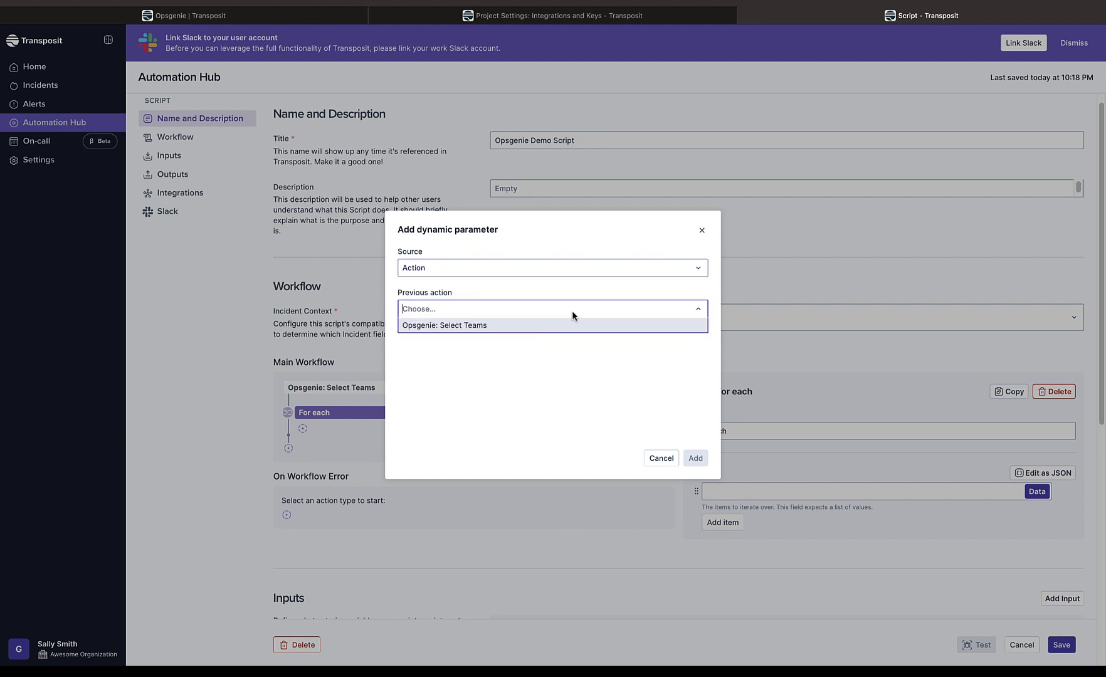
{"action": "left_click", "coordinate": [572, 322]}
{"action": "left_click", "coordinate": [577, 343]}
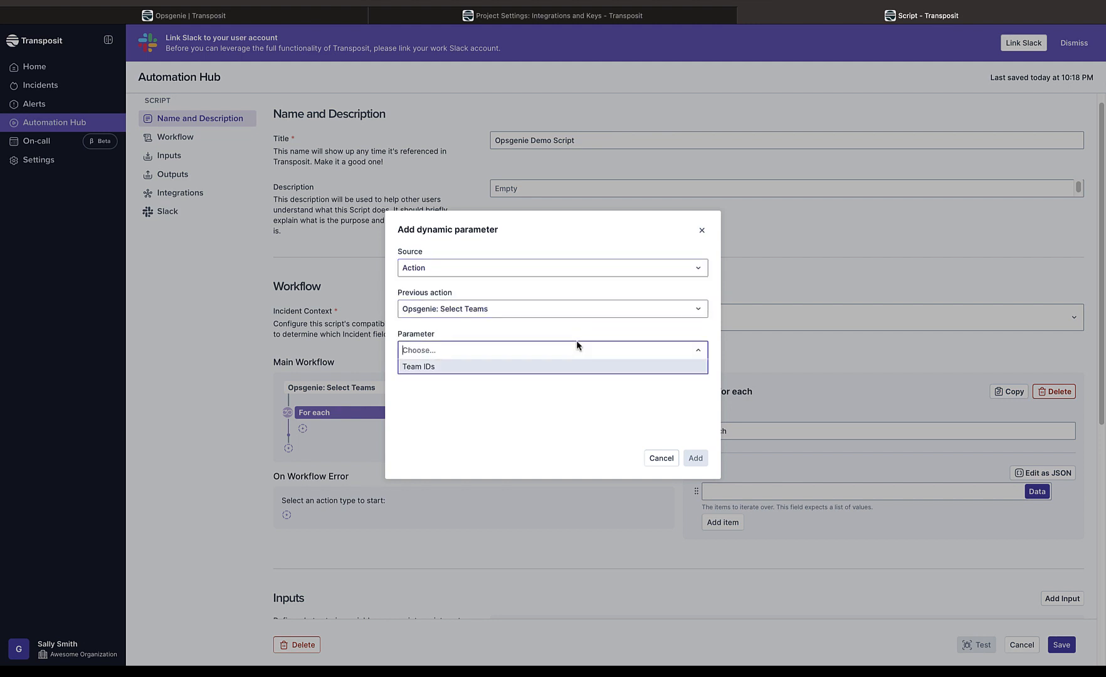
{"action": "left_click", "coordinate": [576, 363]}
{"action": "left_click", "coordinate": [695, 457]}
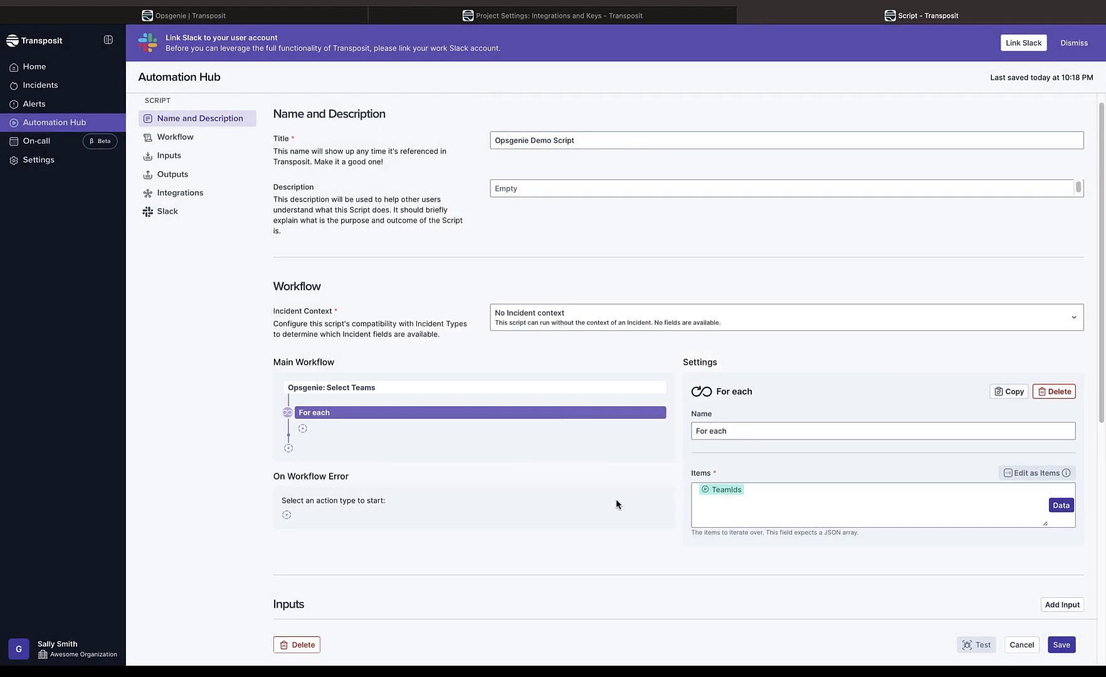
Add the "Opsgenie: Select schedule" action inside the For each loop.
{"action": "left_click", "coordinate": [303, 429]}
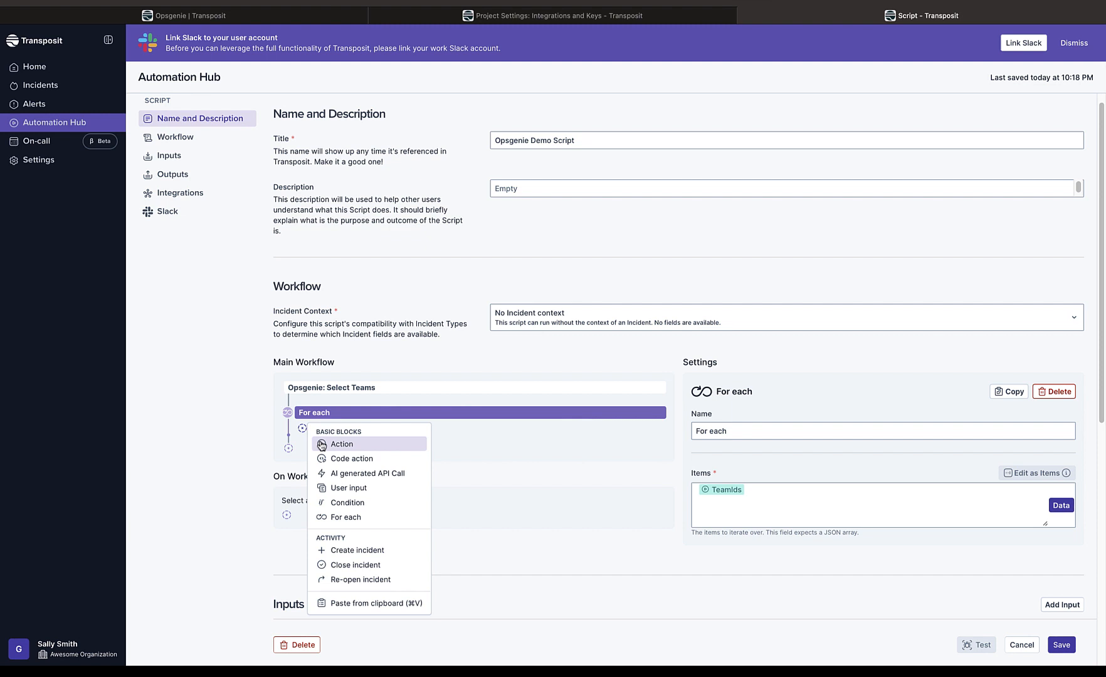
{"action": "left_click", "coordinate": [322, 445]}
{"action": "type", "text": "opsgen"}
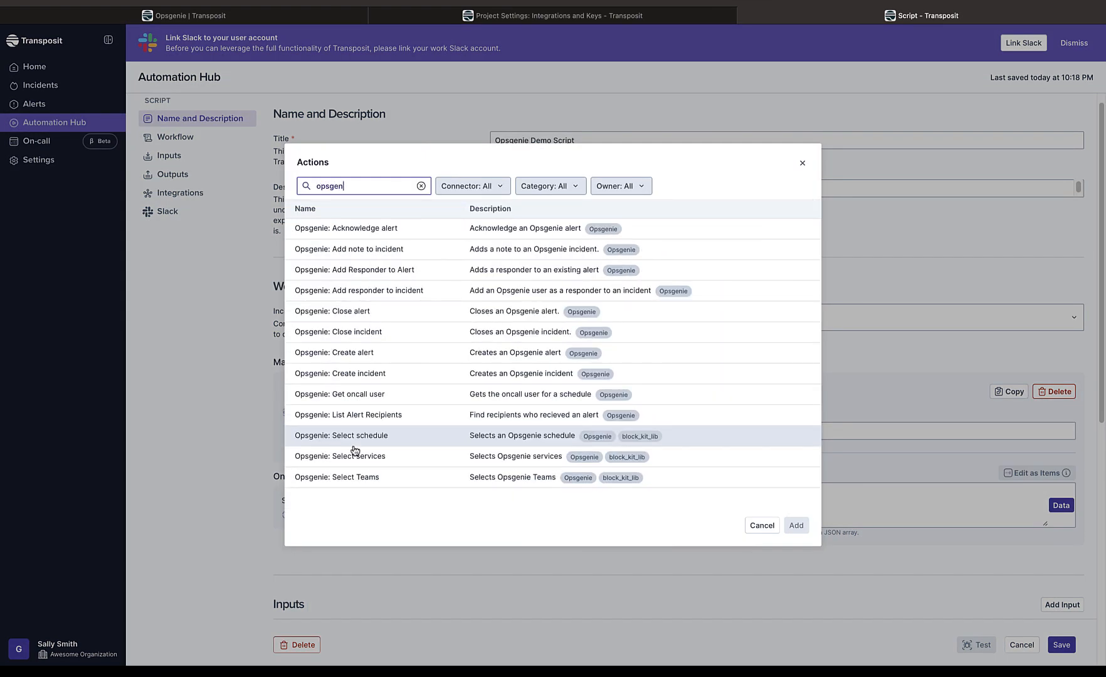
{"action": "left_click", "coordinate": [363, 443]}
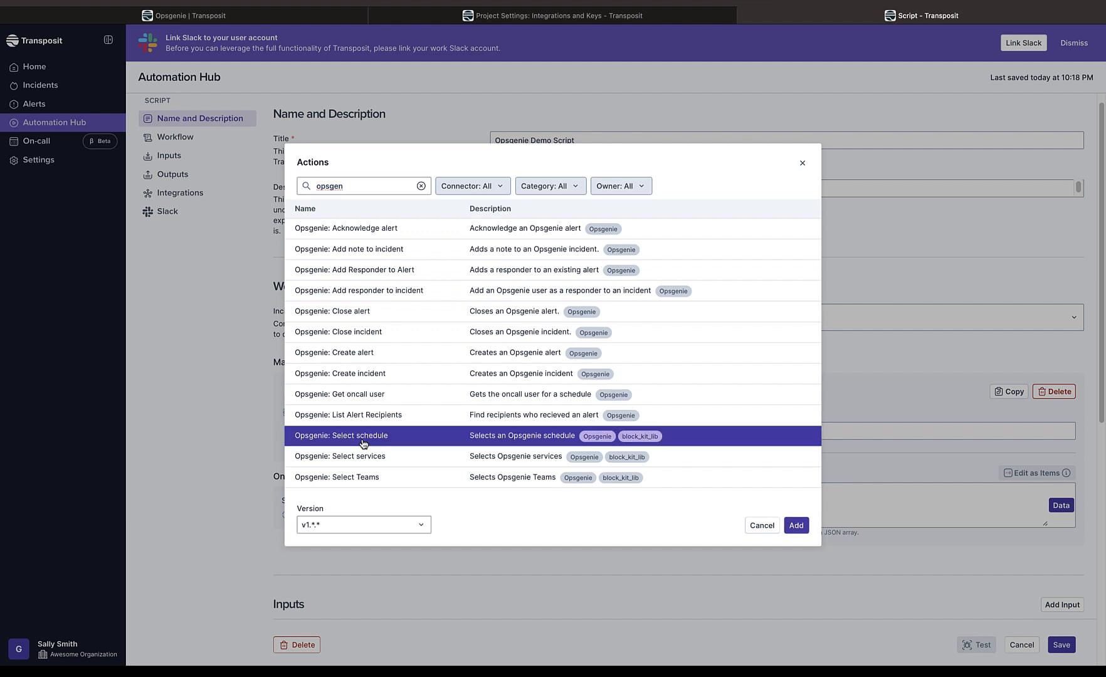
{"action": "left_click", "coordinate": [796, 526]}
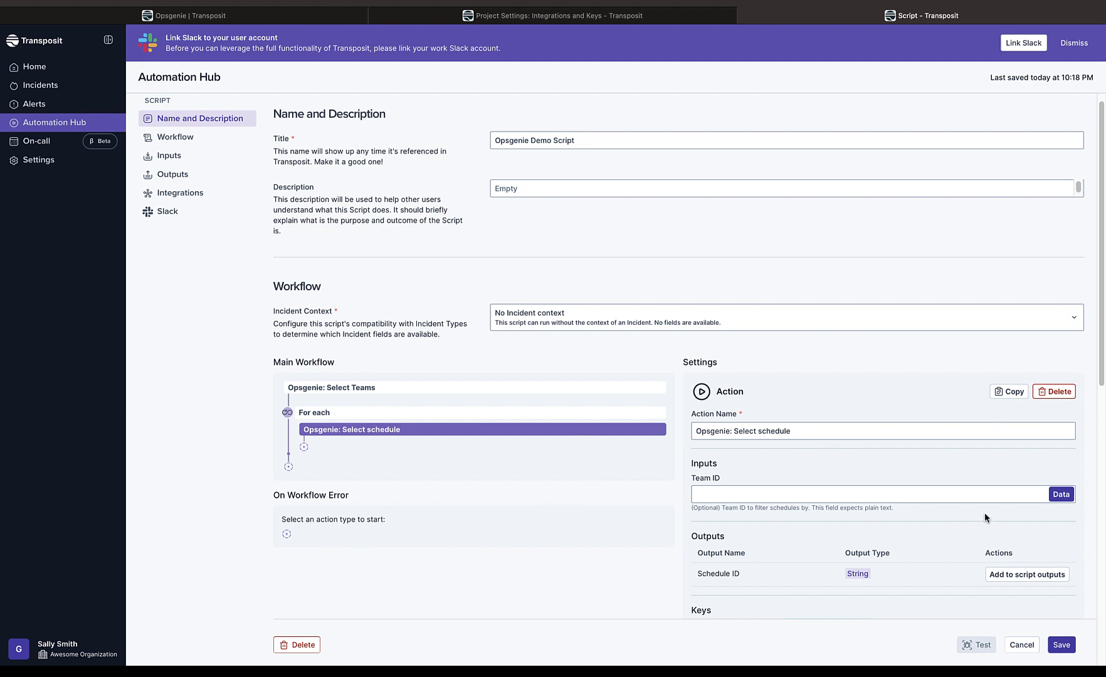
Set the Team ID input of Select schedule to the Current item field of the For each context.
{"action": "left_click", "coordinate": [1061, 497]}
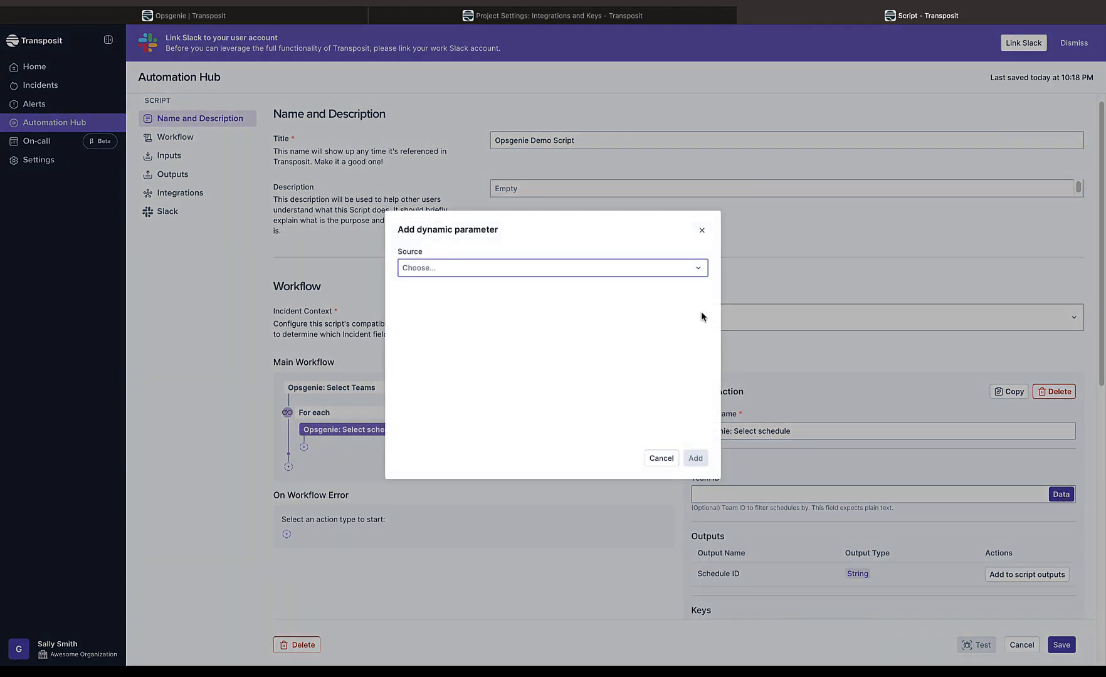
{"action": "left_click", "coordinate": [683, 267]}
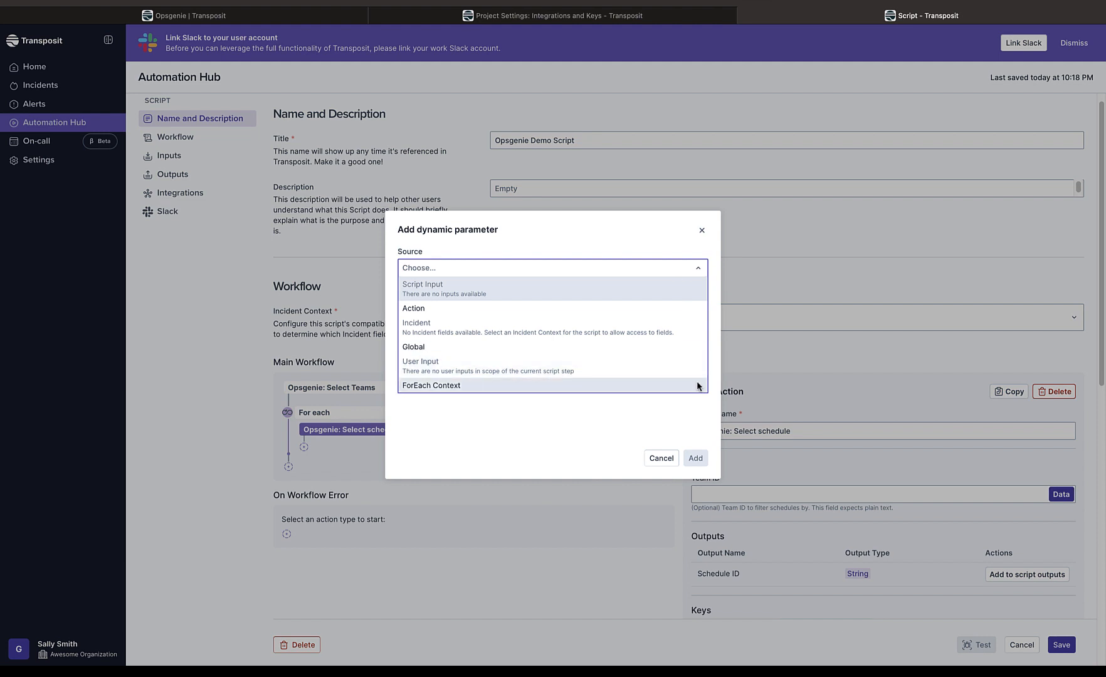
{"action": "left_click", "coordinate": [698, 385]}
{"action": "left_click", "coordinate": [672, 351]}
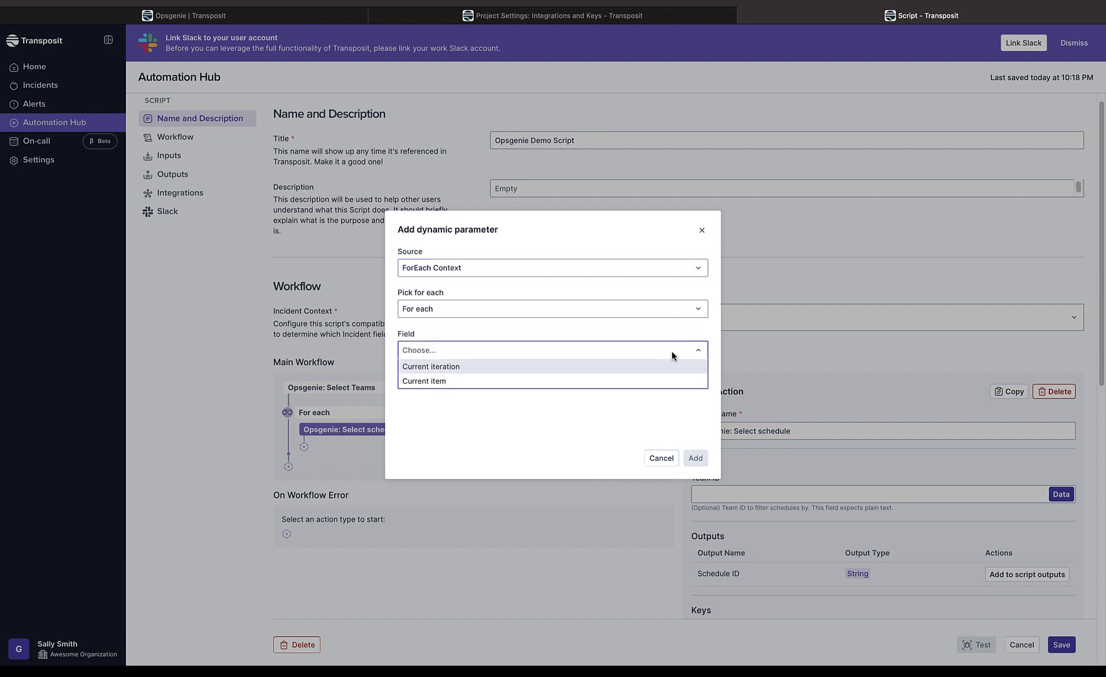
{"action": "left_click", "coordinate": [675, 381]}
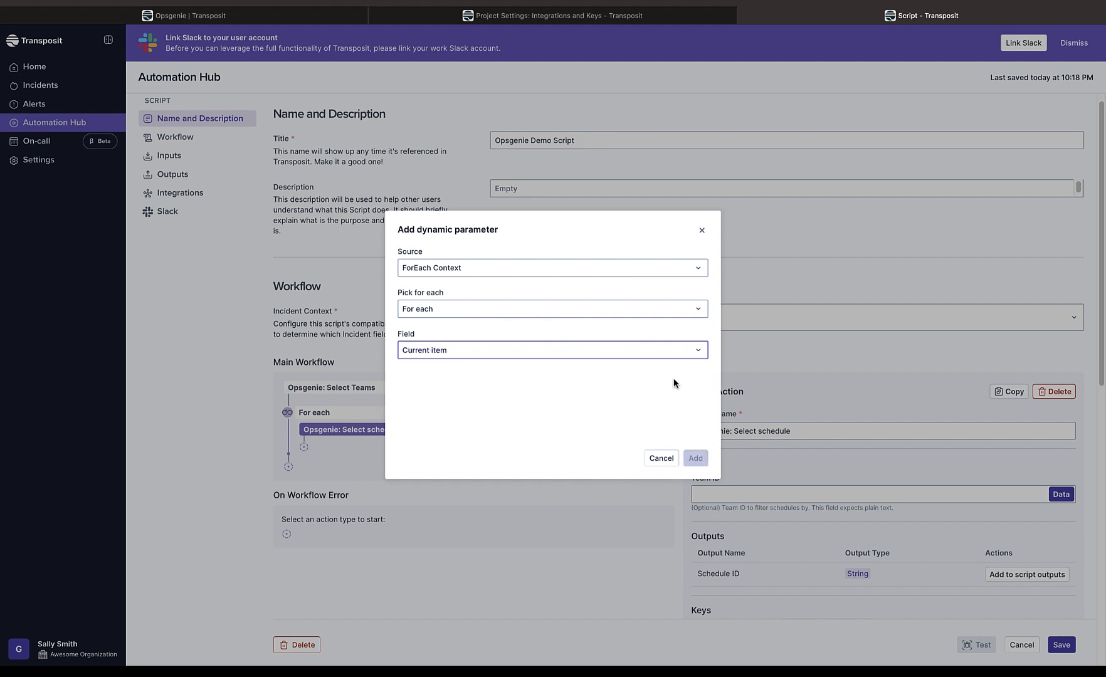
{"action": "left_click", "coordinate": [696, 457]}
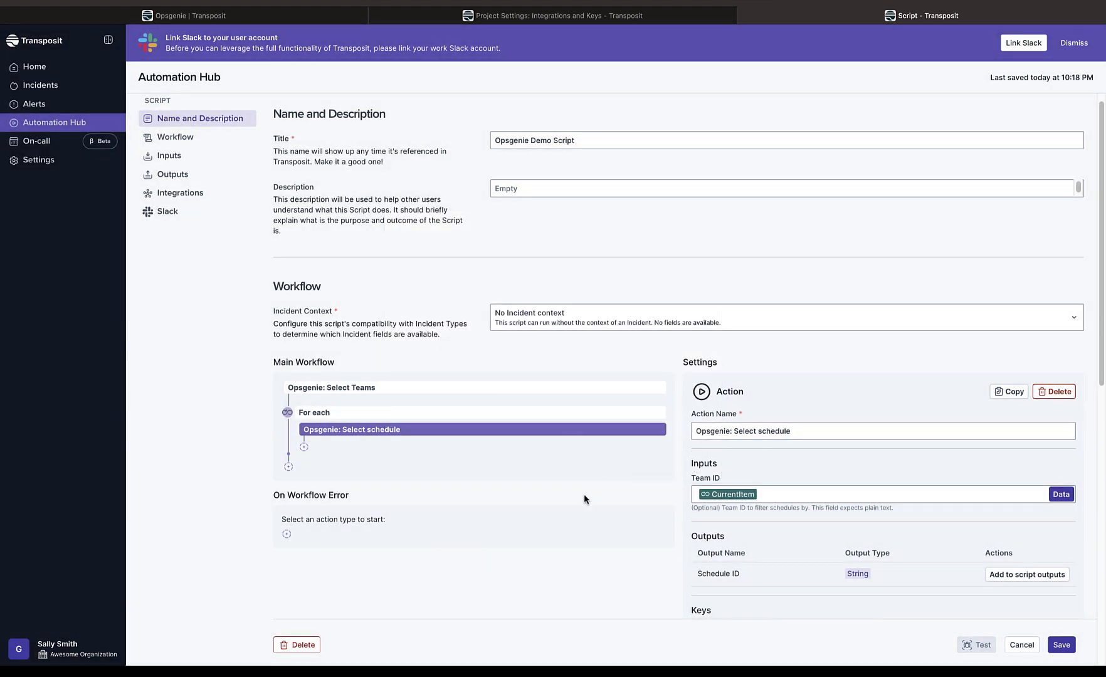
Add the "Opsgenie: Get oncall user" action after Select schedule inside the For each loop.
{"action": "left_click", "coordinate": [304, 447]}
{"action": "left_click", "coordinate": [325, 470]}
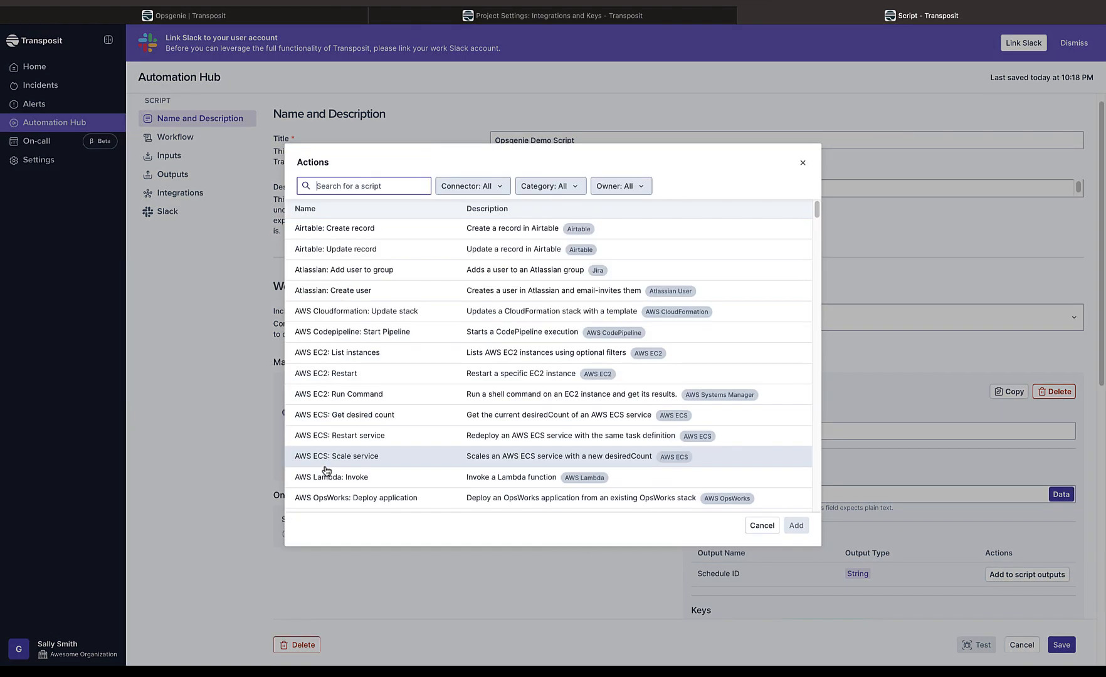
{"action": "type", "text": "opsge"}
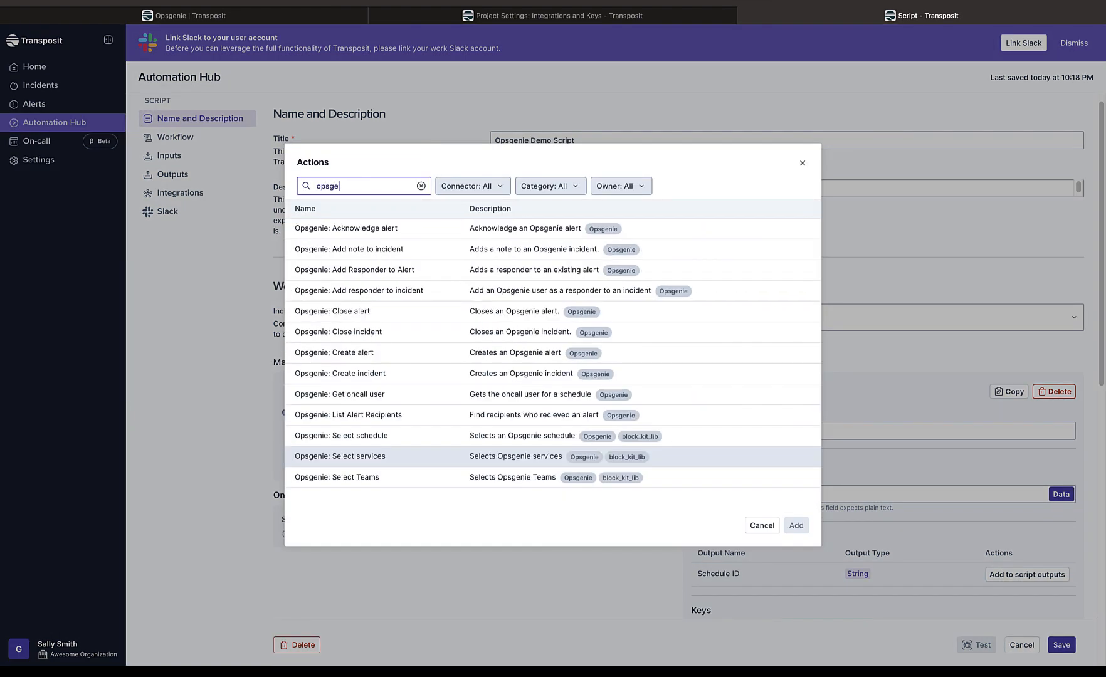
{"action": "left_click", "coordinate": [371, 399]}
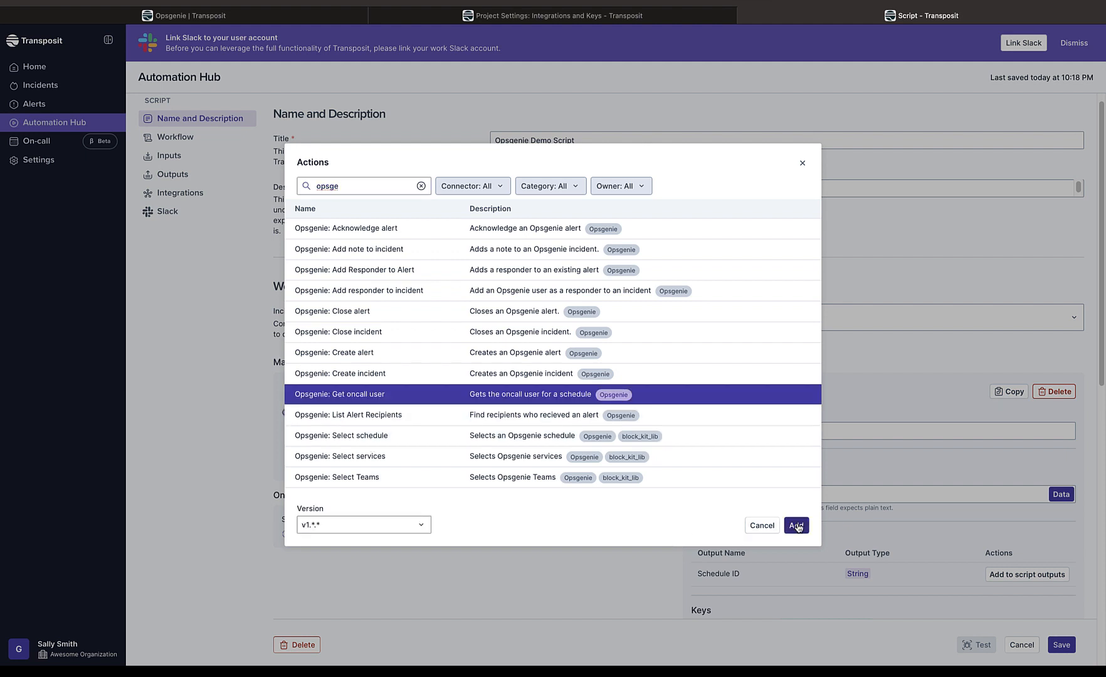
{"action": "left_click", "coordinate": [796, 527]}
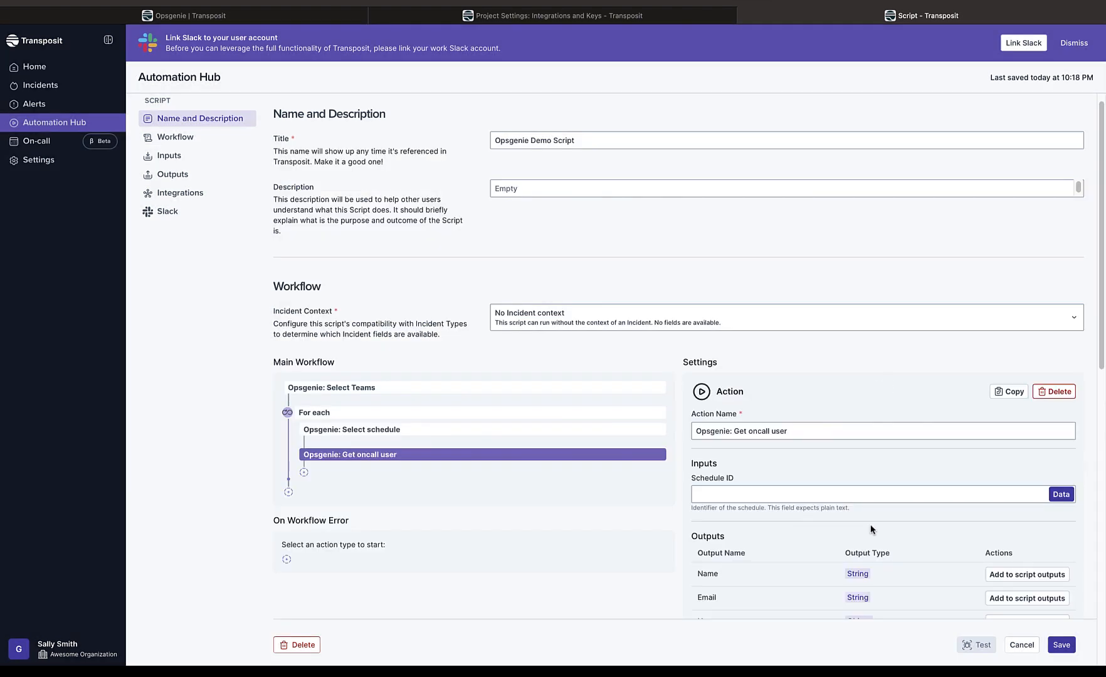
Set the Schedule ID input of Get oncall user to the Schedule ID output of "Opsgenie: Select schedule" and save the script.
{"action": "left_click", "coordinate": [1063, 497]}
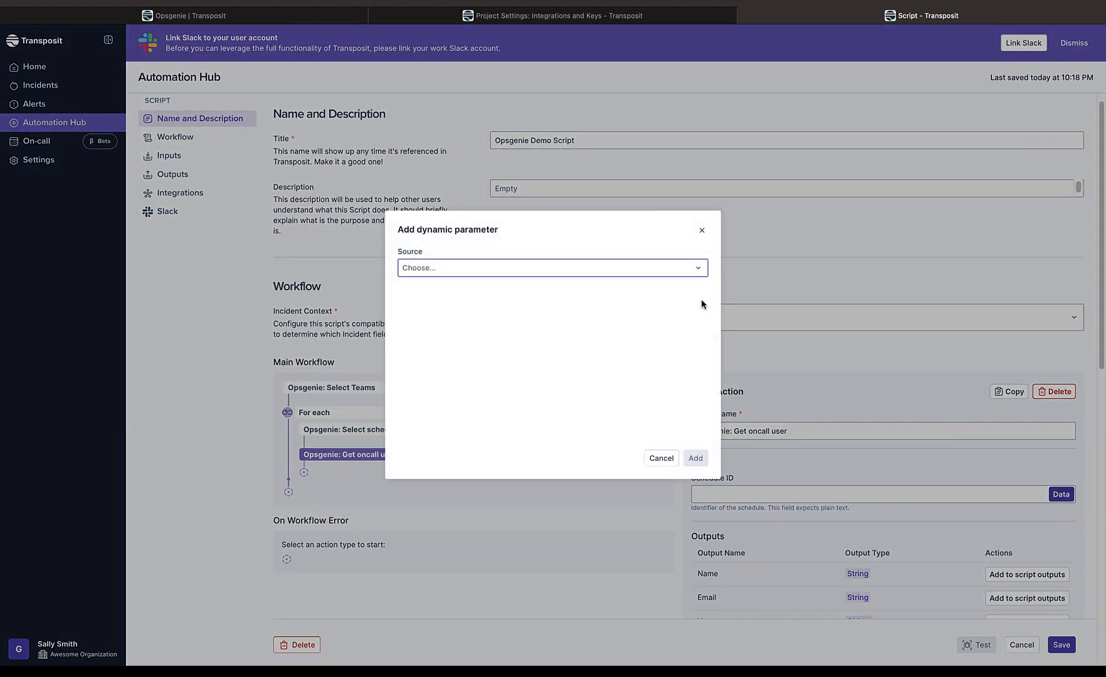
{"action": "left_click", "coordinate": [678, 274]}
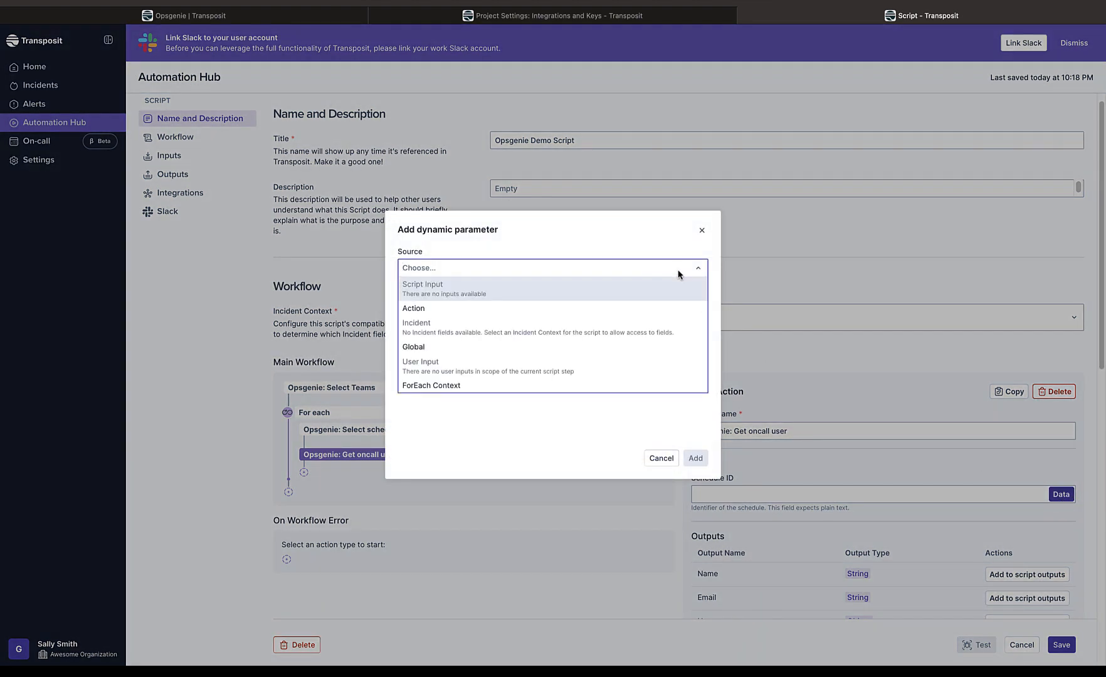
{"action": "left_click", "coordinate": [673, 311]}
{"action": "left_click", "coordinate": [671, 314]}
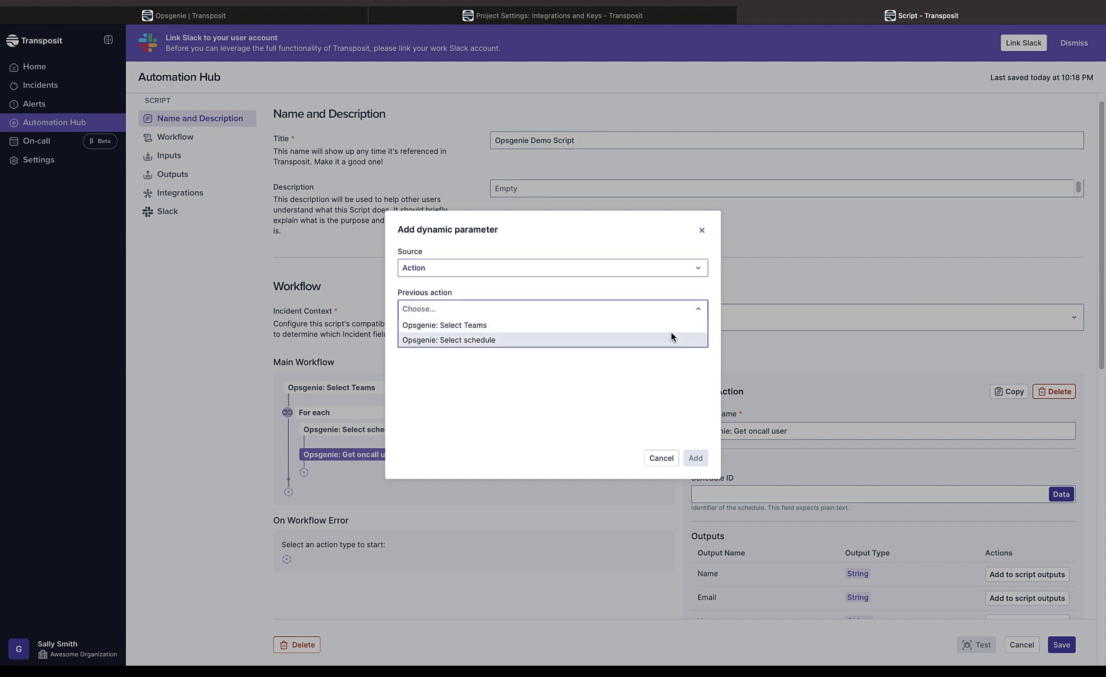
{"action": "left_click", "coordinate": [669, 339]}
{"action": "left_click", "coordinate": [647, 351]}
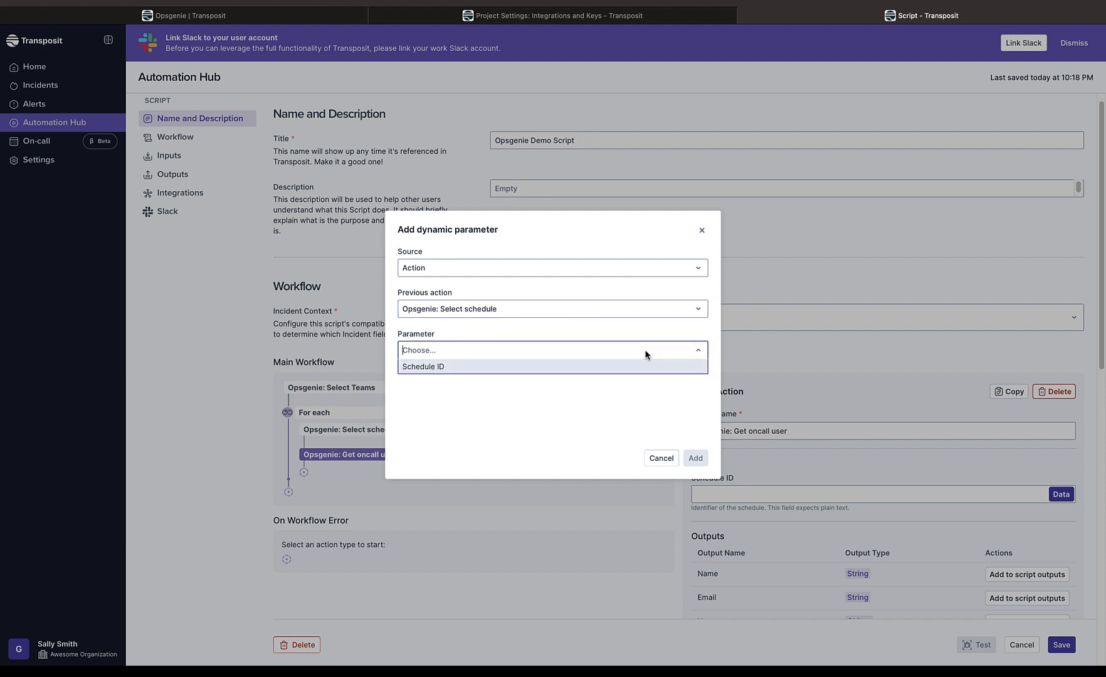
{"action": "left_click", "coordinate": [646, 367]}
{"action": "left_click", "coordinate": [695, 459]}
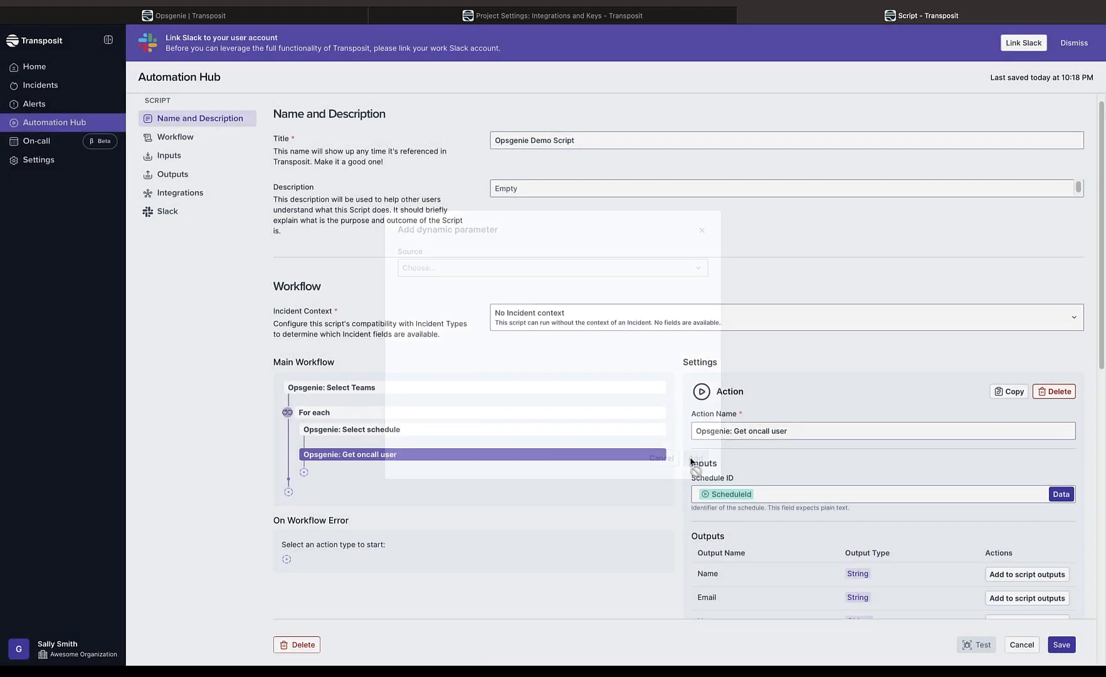
{"action": "left_click", "coordinate": [1061, 645]}
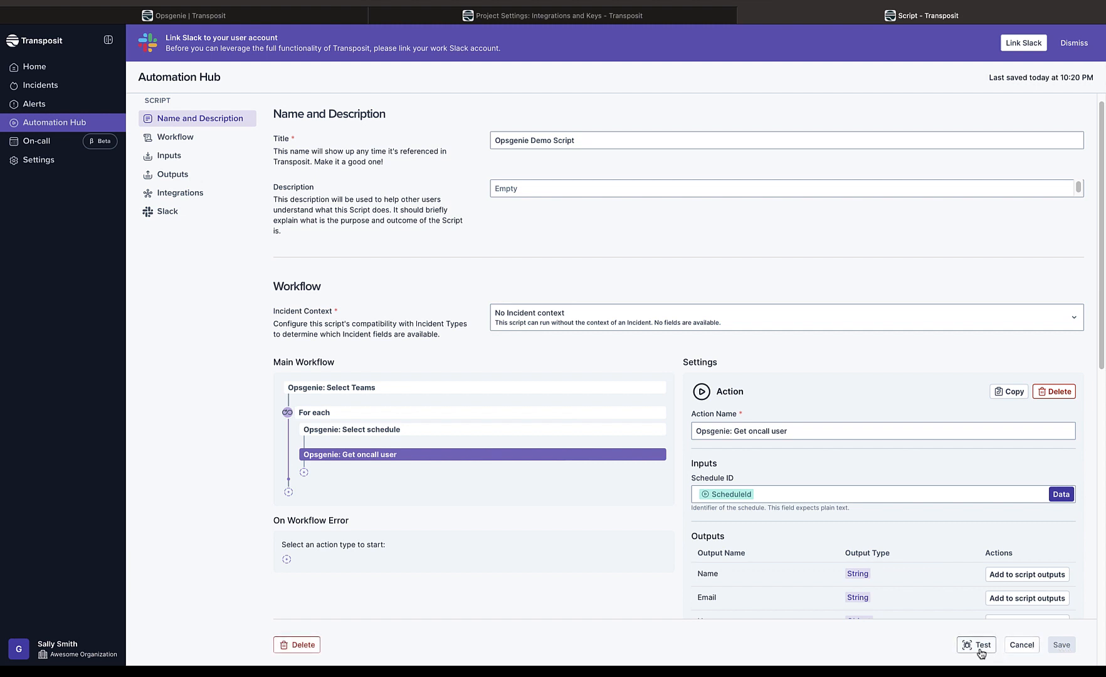
Run a test of the script and submit "Test" as the team.
{"action": "left_click", "coordinate": [982, 646]}
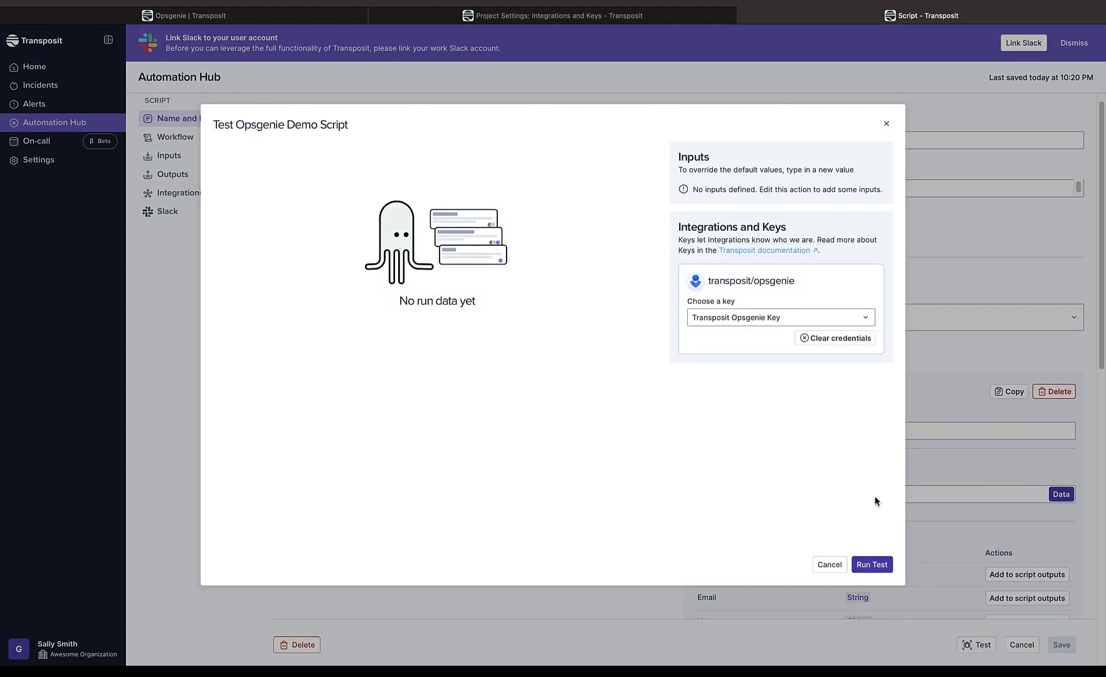
{"action": "left_click", "coordinate": [885, 567]}
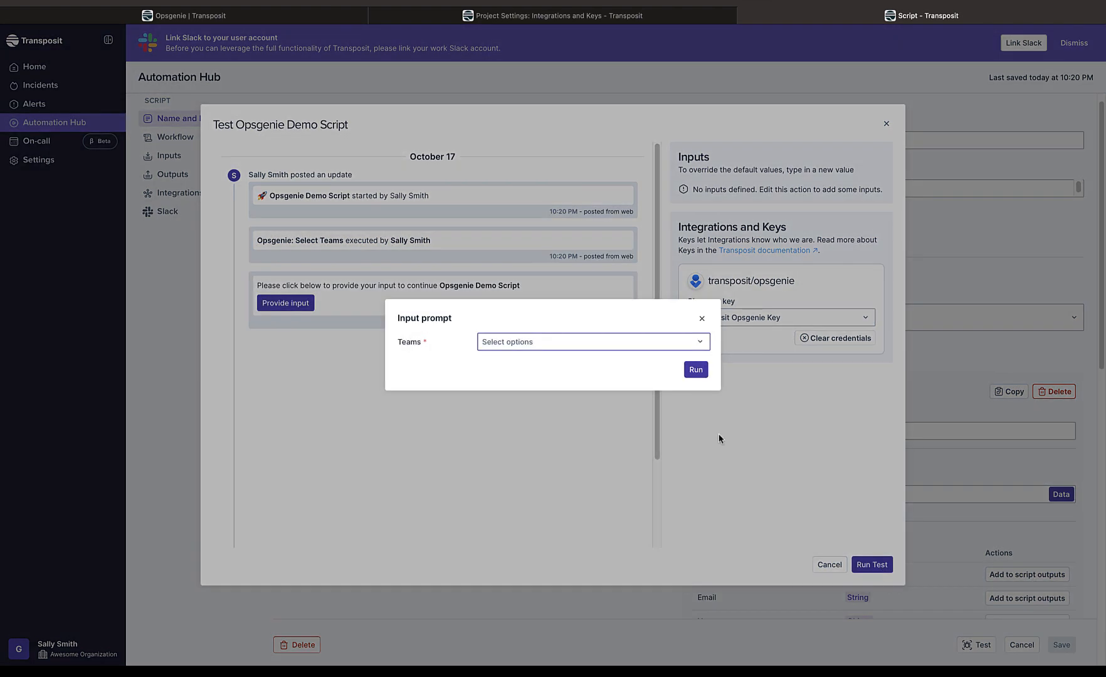
{"action": "left_click", "coordinate": [667, 346]}
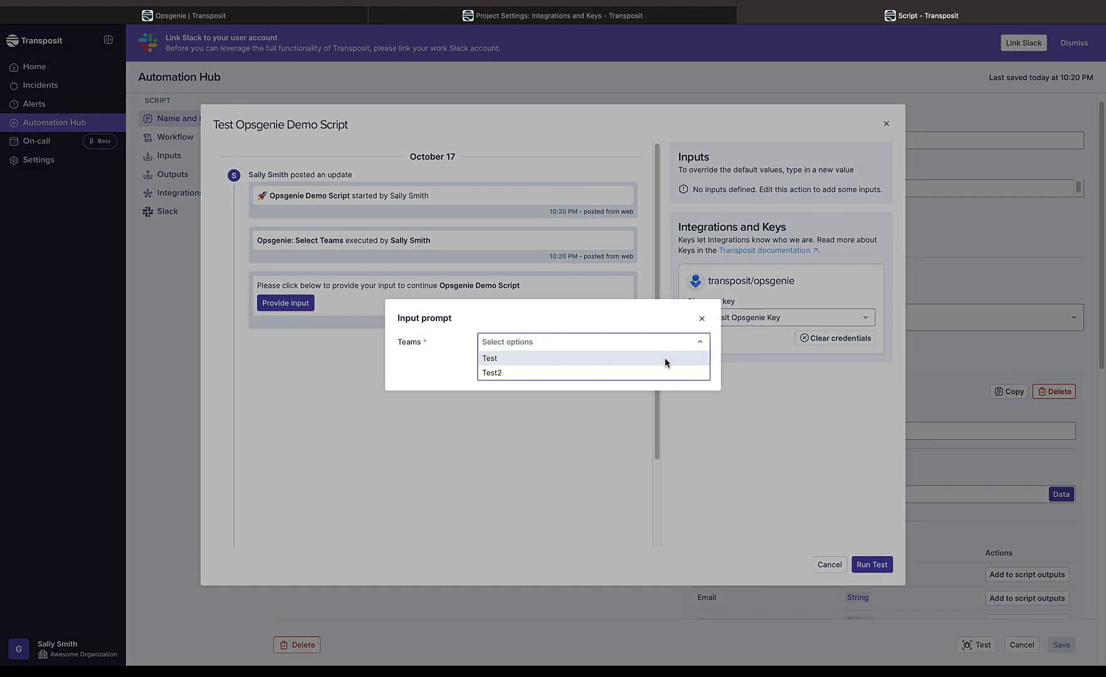
{"action": "left_click", "coordinate": [664, 358]}
{"action": "left_click", "coordinate": [697, 372]}
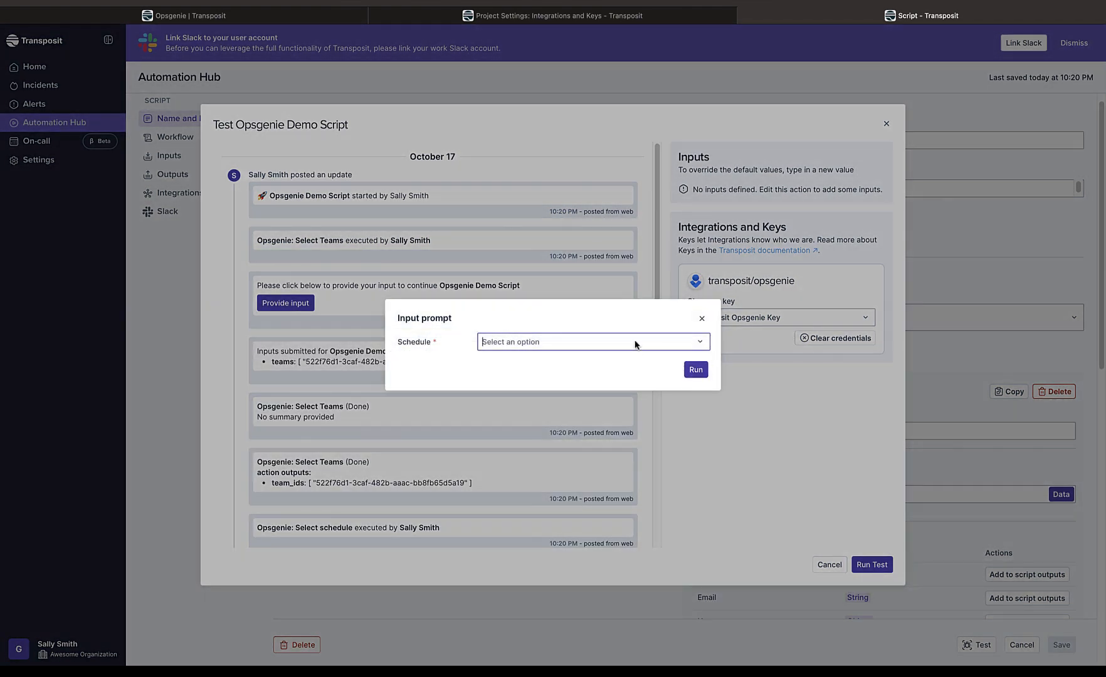
Submit "Foo" as the schedule, review the Get oncall user outputs in the test log, and close the test dialog.
{"action": "left_click", "coordinate": [636, 342]}
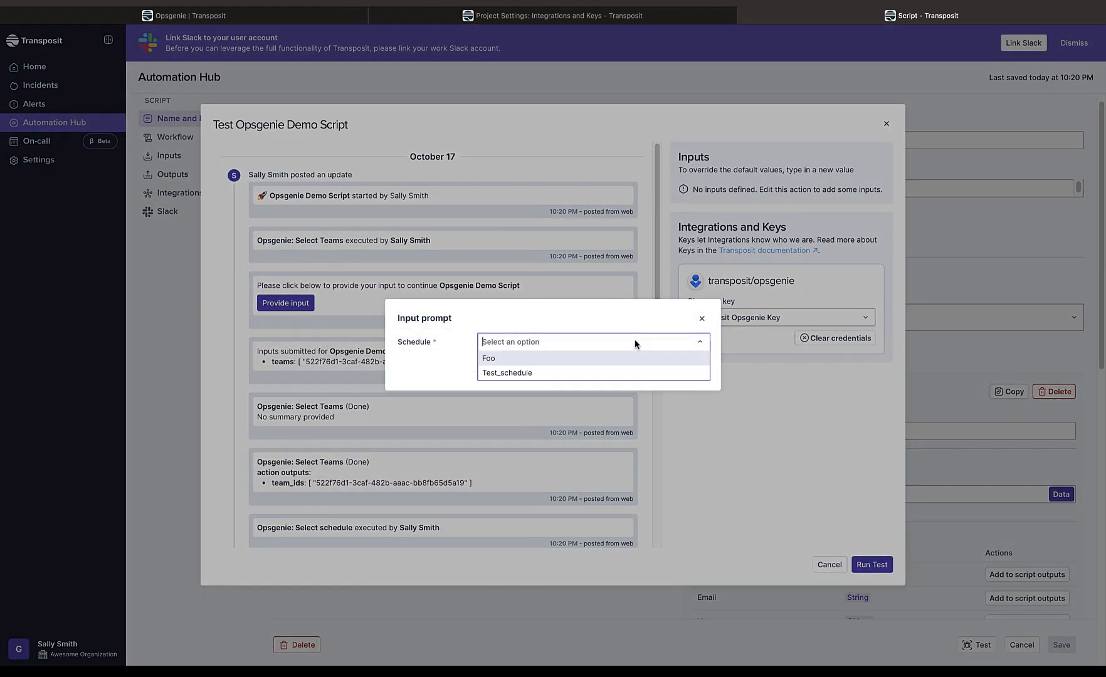
{"action": "left_click", "coordinate": [634, 358]}
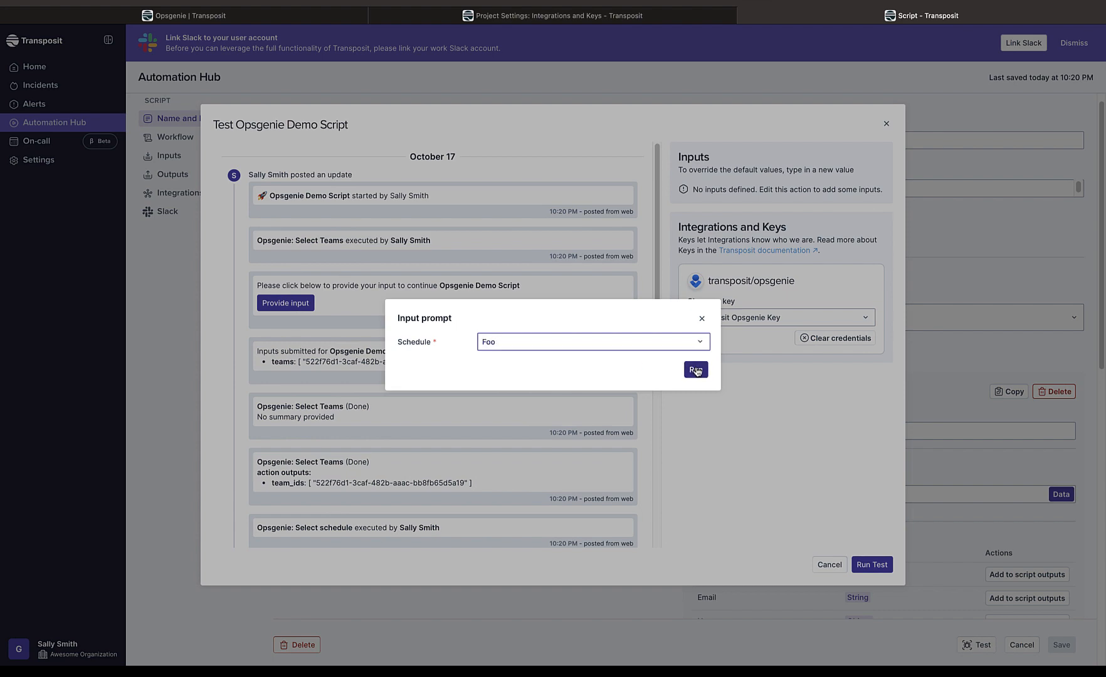
{"action": "left_click", "coordinate": [694, 370]}
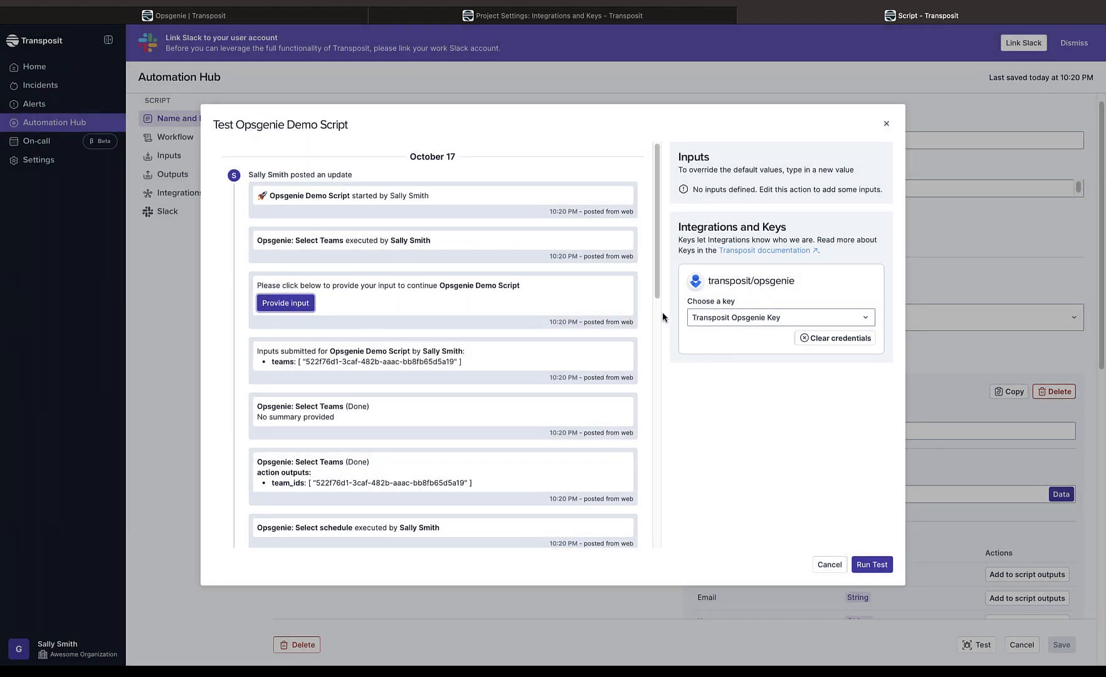
{"action": "scroll", "coordinate": [658, 284], "scroll_direction": "down", "scroll_amount": 6}
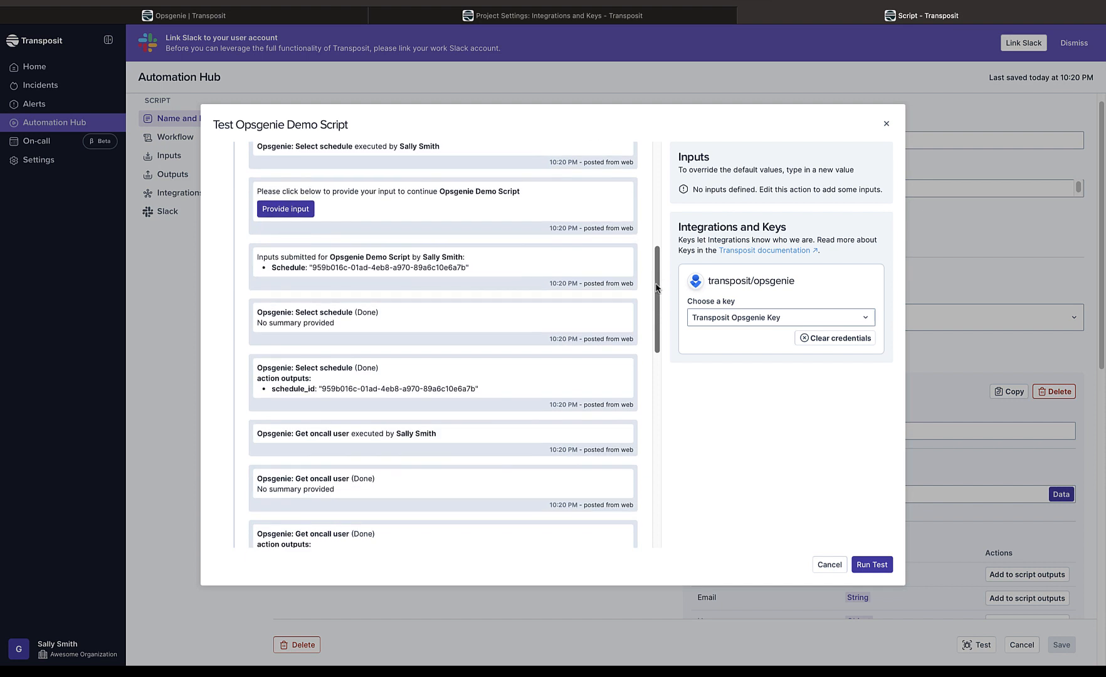
{"action": "left_click_drag", "start_coordinate": [660, 330], "coordinate": [667, 418]}
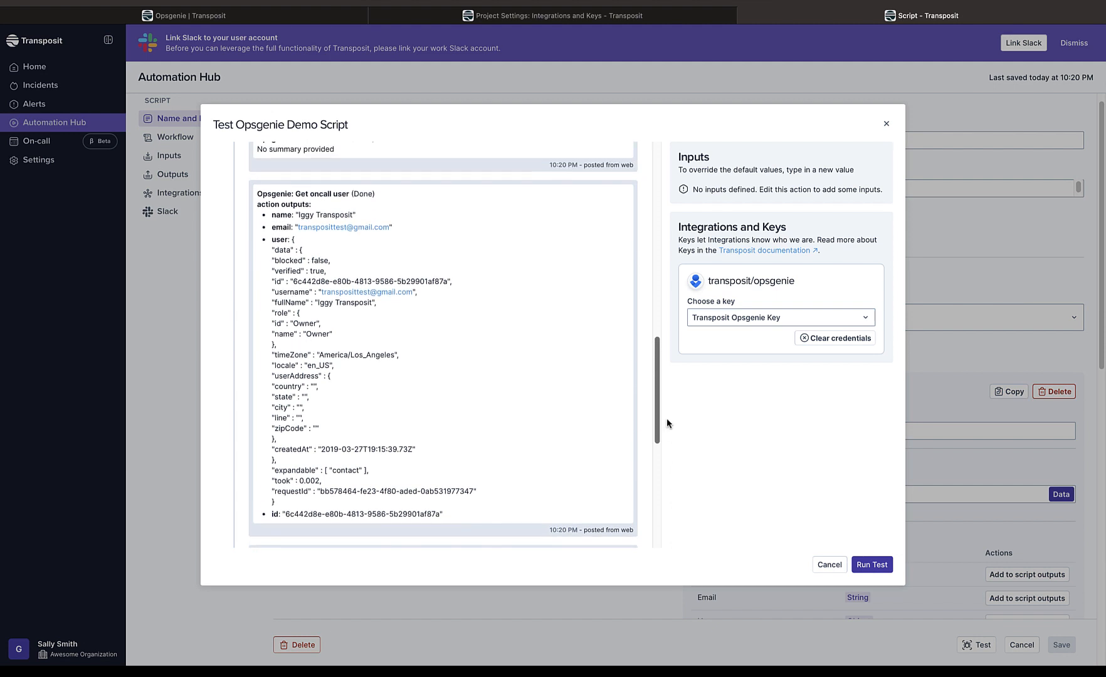
{"action": "left_click", "coordinate": [830, 565]}
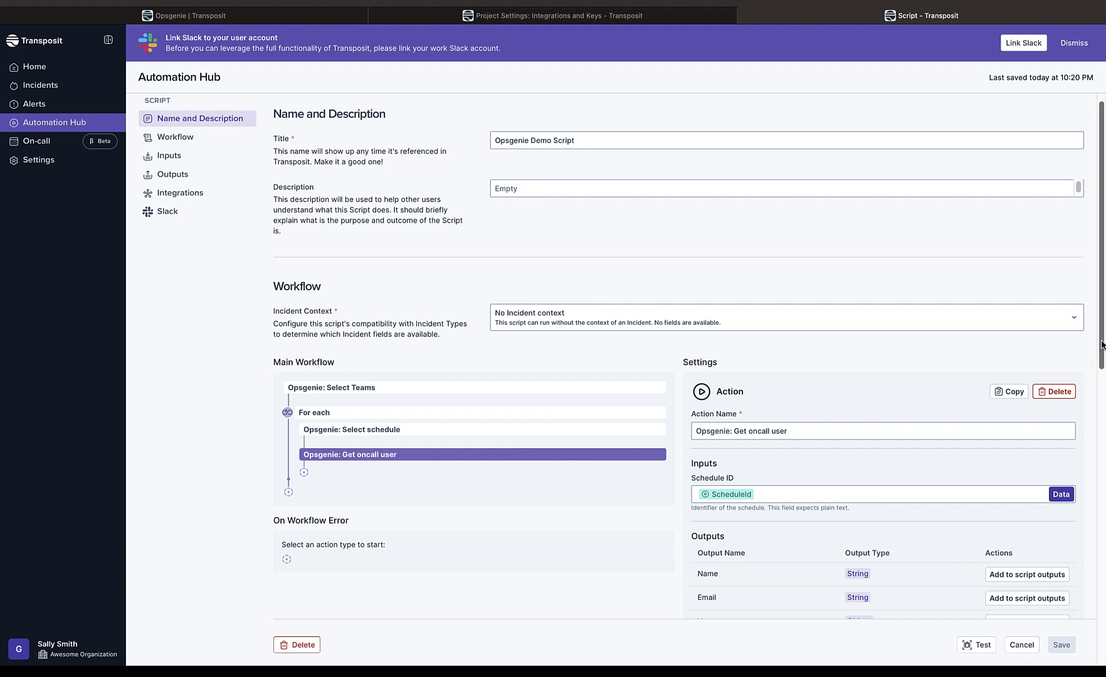
Add the "Post Message" action after Get oncall user inside the For each loop.
{"action": "left_click_drag", "start_coordinate": [1103, 345], "coordinate": [1104, 387]}
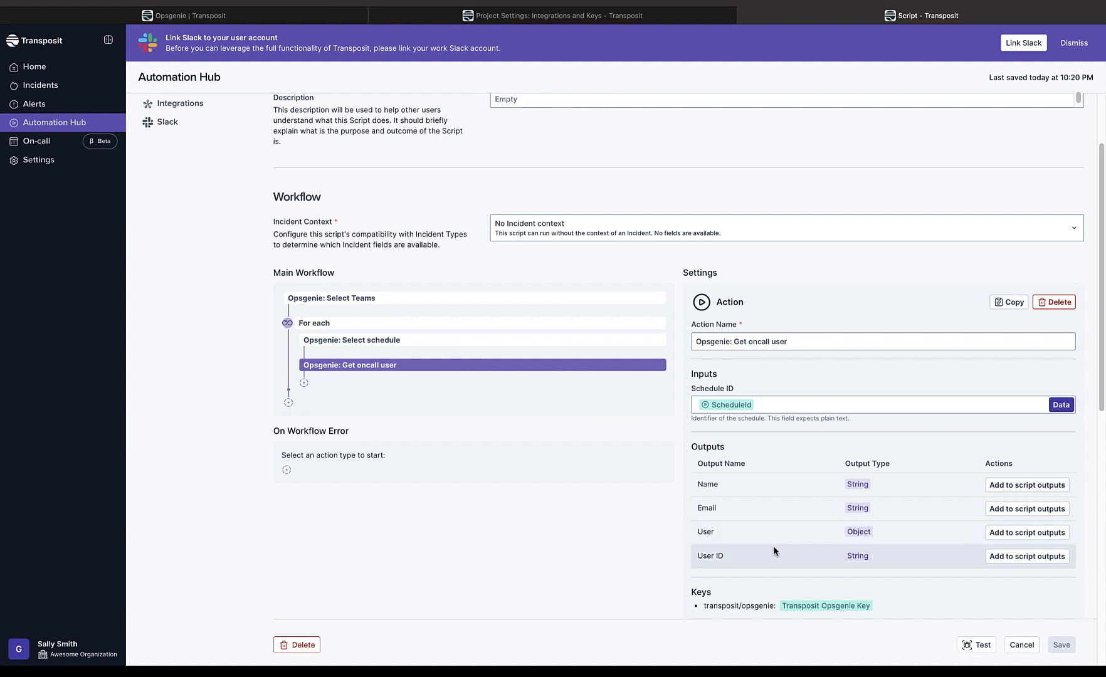
{"action": "left_click", "coordinate": [303, 384]}
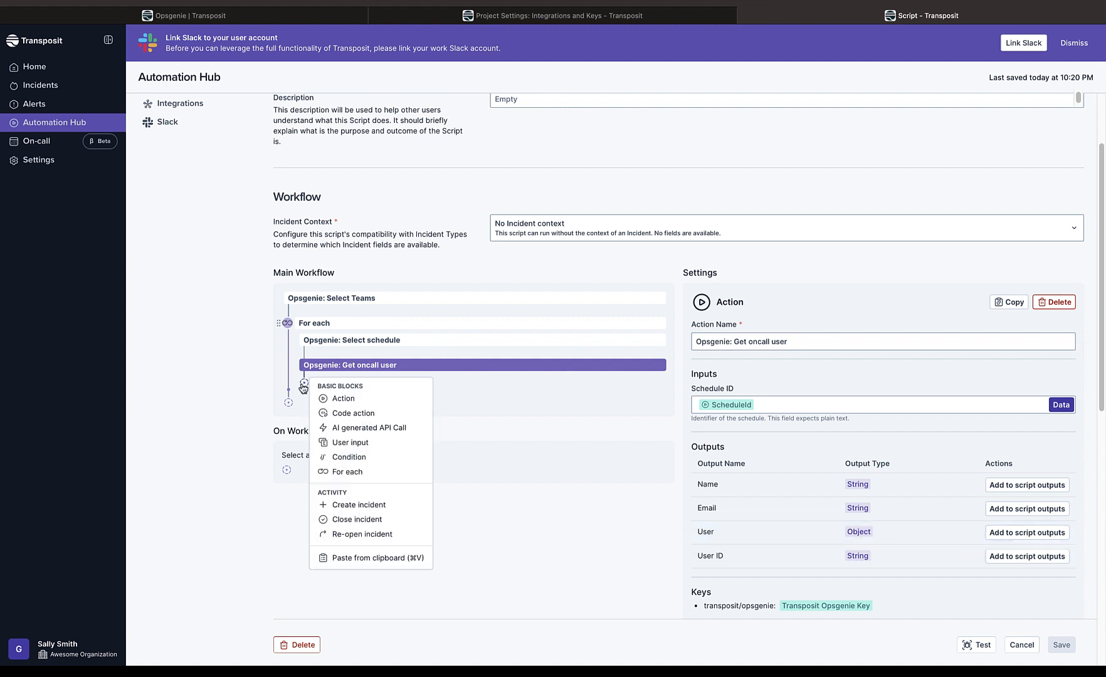
{"action": "left_click", "coordinate": [319, 399]}
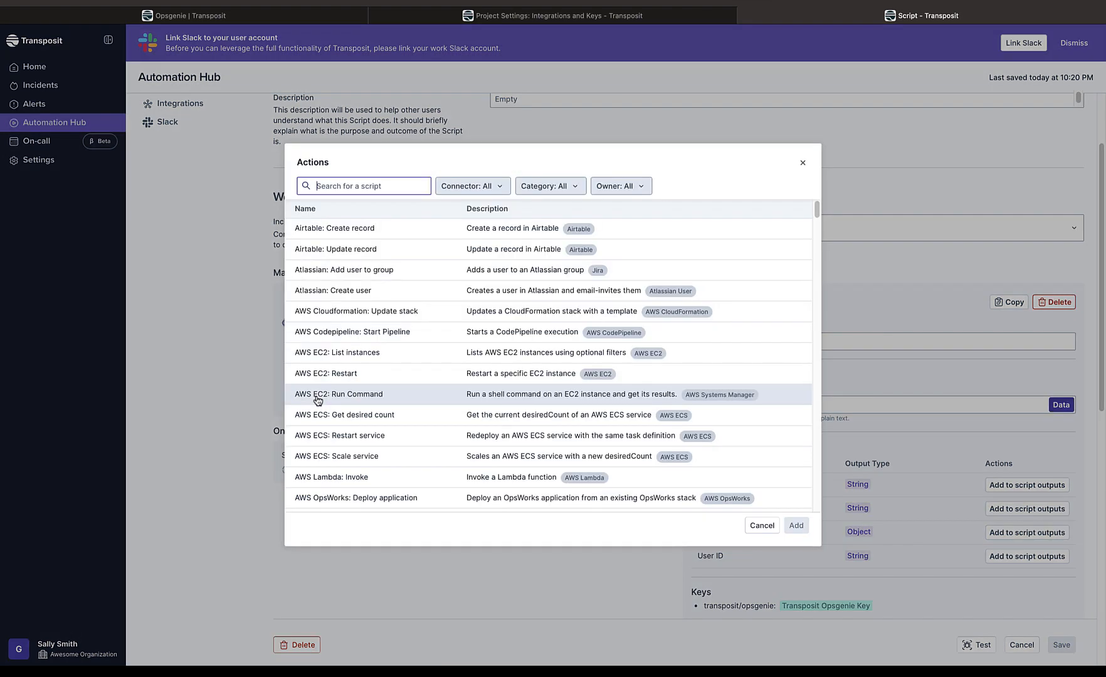
{"action": "type", "text": "post"}
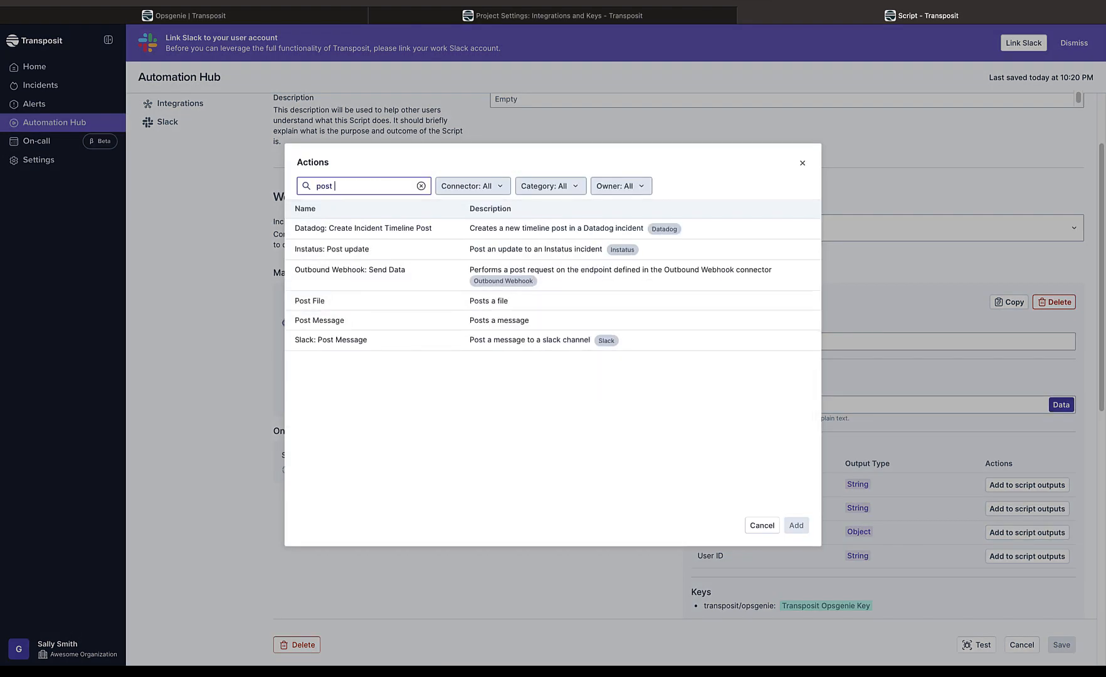
{"action": "left_click", "coordinate": [345, 322]}
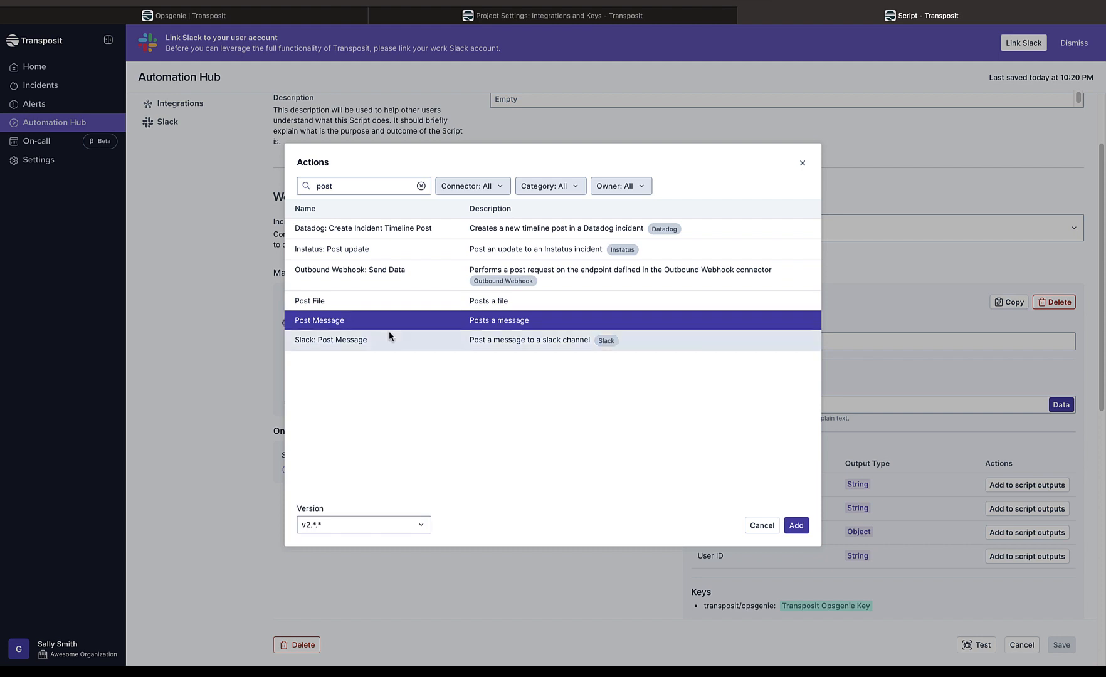
{"action": "left_click", "coordinate": [796, 527]}
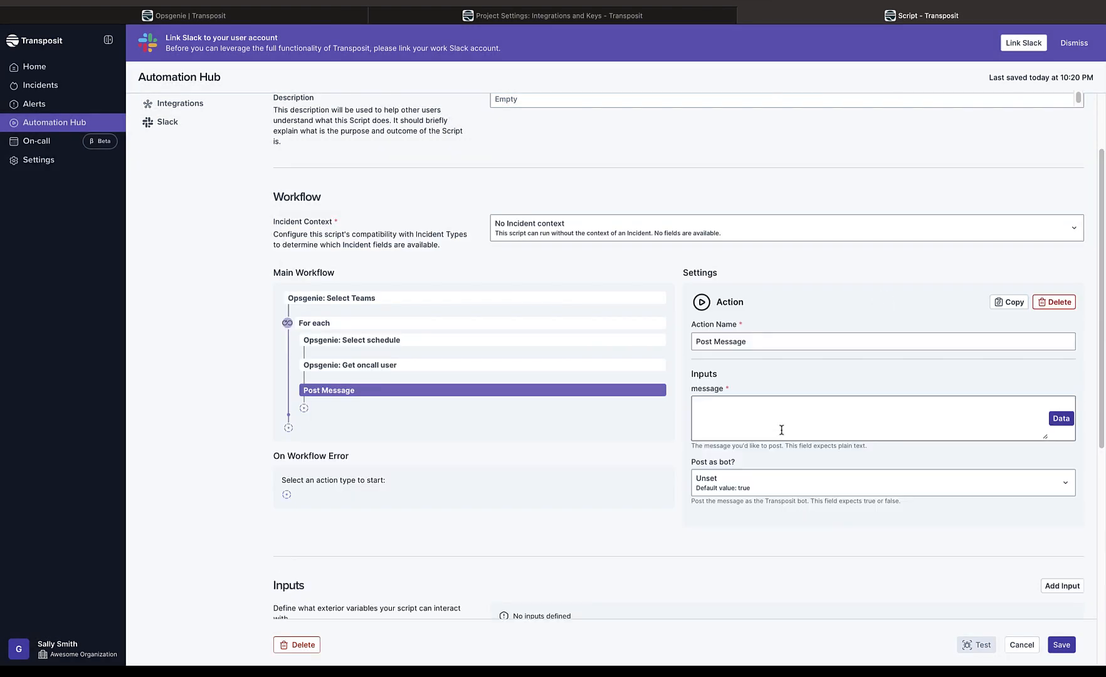
Set the Post Message action's message to the Email output of "Opsgenie: Get oncall user" and save the script.
{"action": "left_click", "coordinate": [1060, 421]}
{"action": "left_click", "coordinate": [646, 266]}
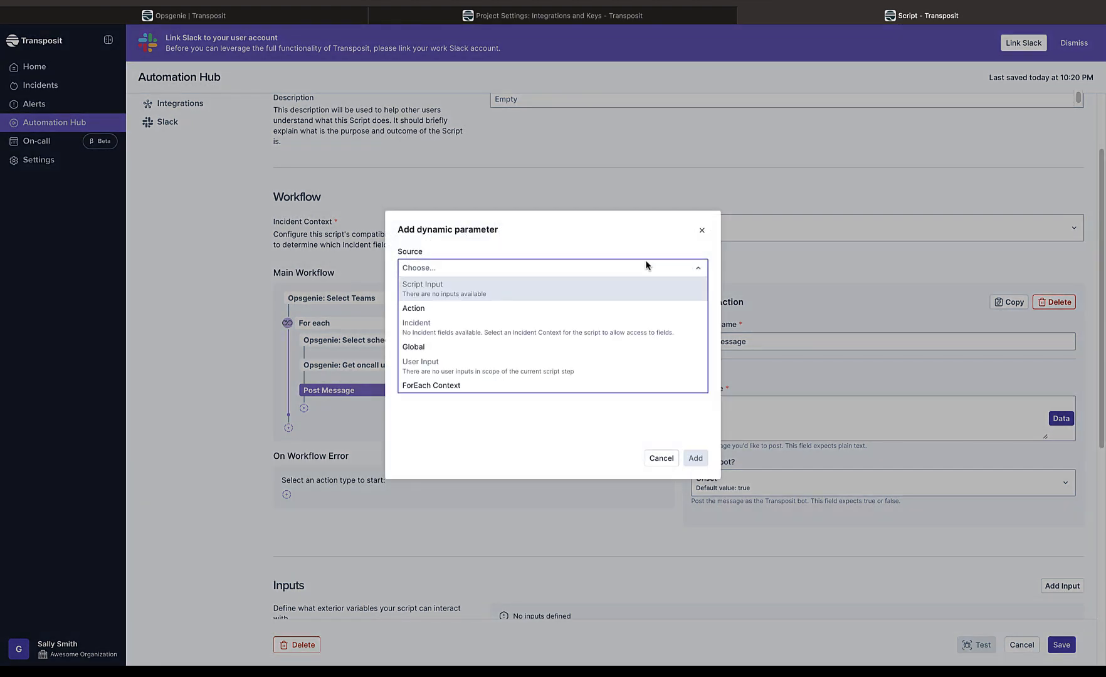
{"action": "left_click", "coordinate": [536, 312]}
{"action": "left_click", "coordinate": [536, 309]}
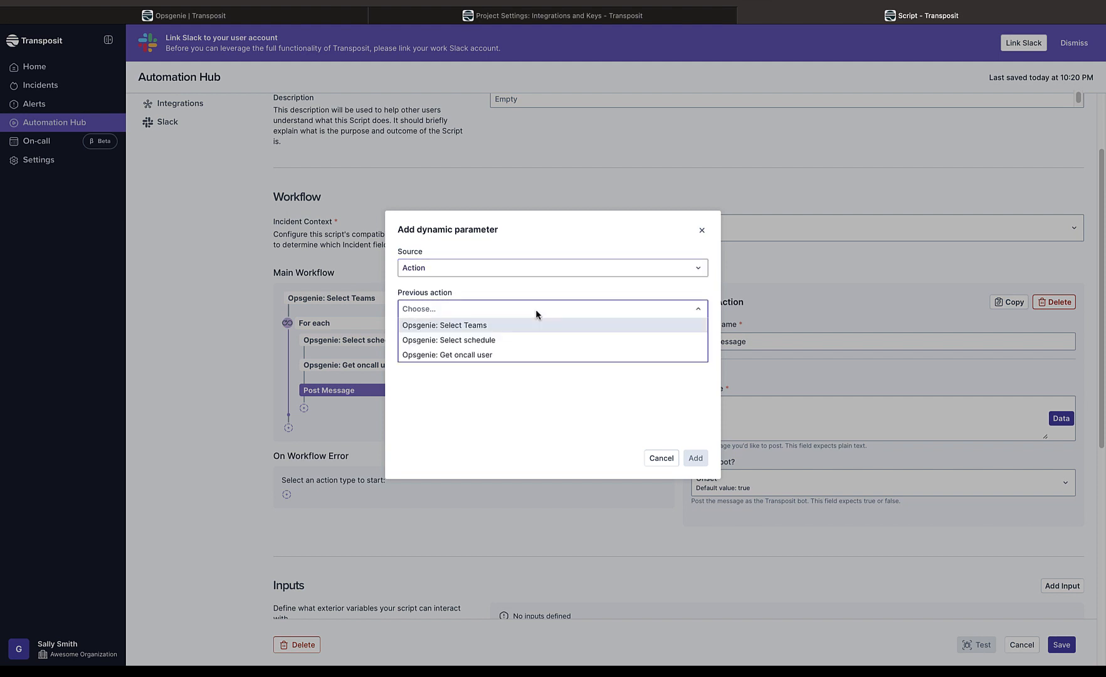
{"action": "left_click", "coordinate": [531, 355]}
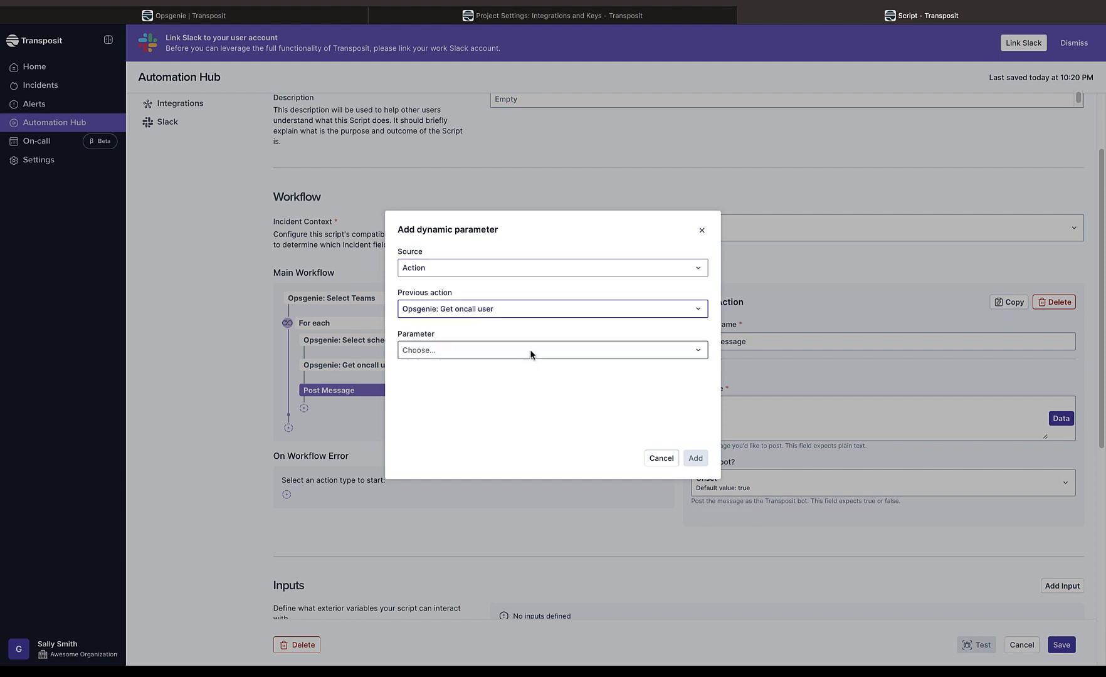
{"action": "left_click", "coordinate": [530, 350]}
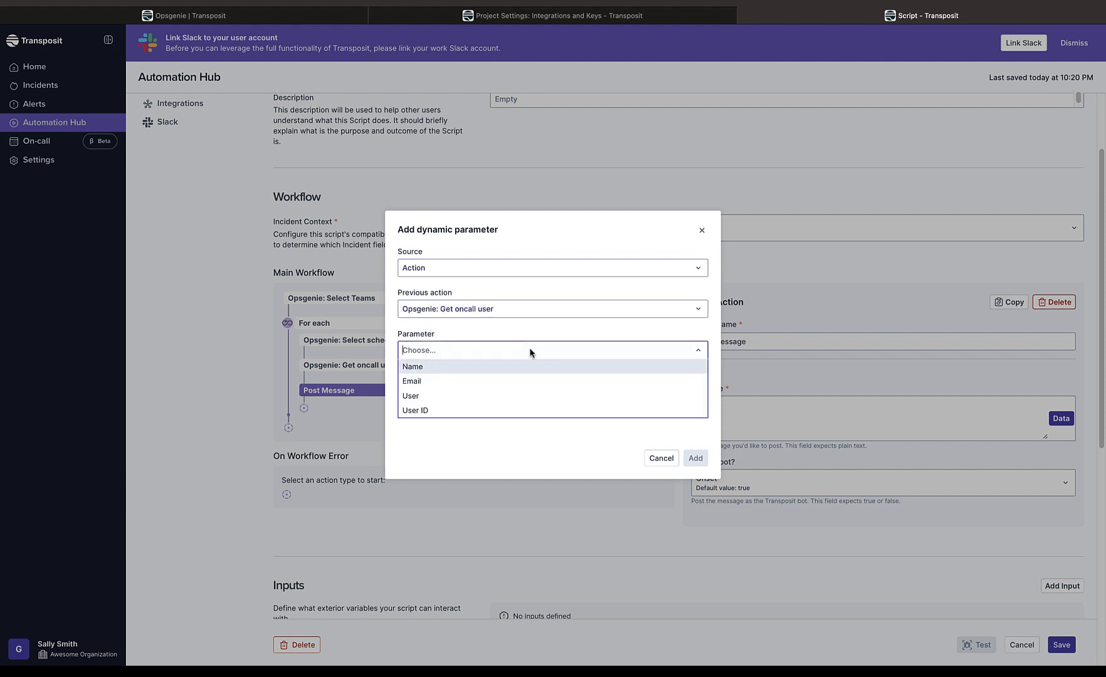
{"action": "left_click", "coordinate": [532, 380]}
{"action": "left_click", "coordinate": [695, 458]}
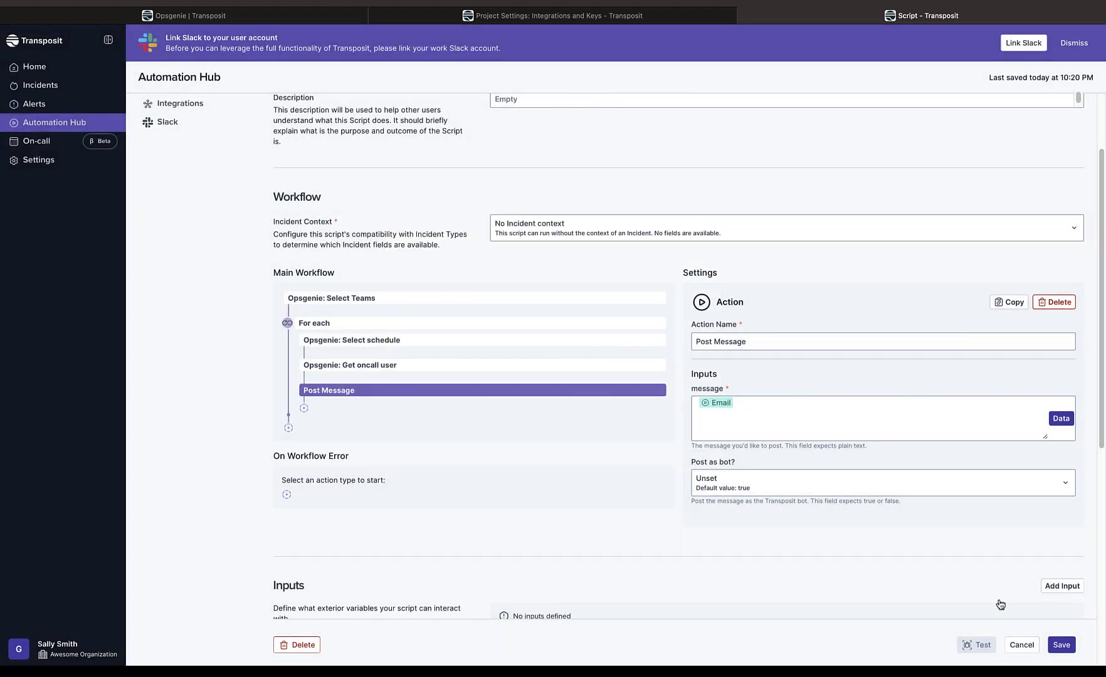
{"action": "left_click", "coordinate": [1067, 647]}
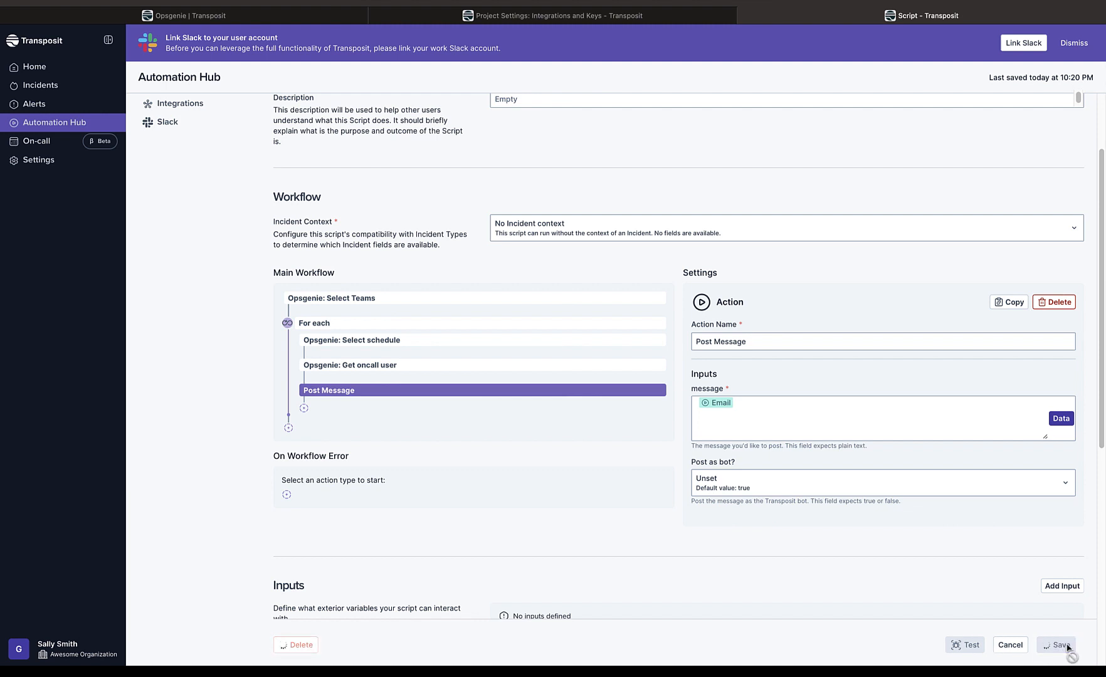
Run a test of the saved script with the Post Message action and submit "Test" as the team.
{"action": "left_click", "coordinate": [981, 646]}
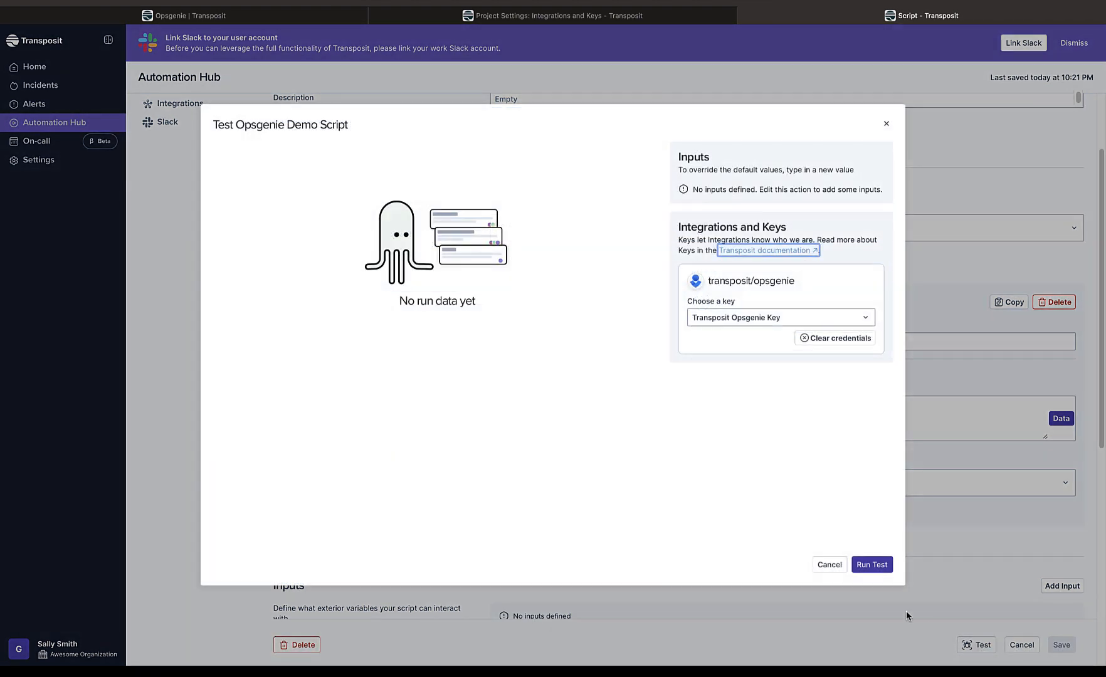
{"action": "left_click", "coordinate": [871, 567]}
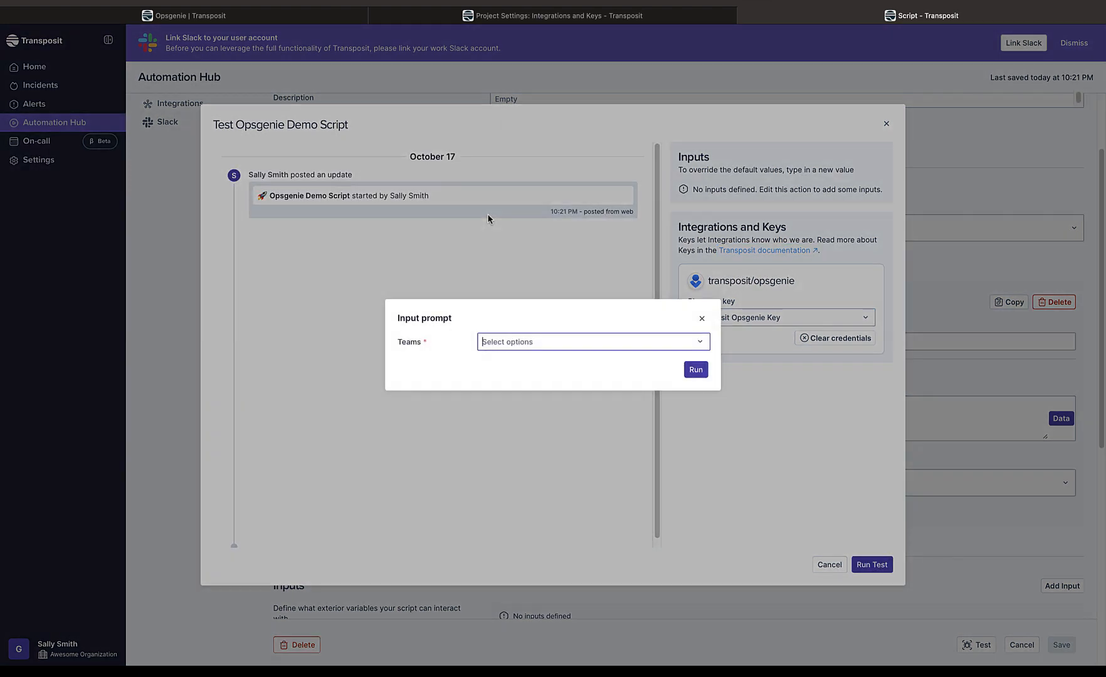
{"action": "left_click", "coordinate": [587, 342]}
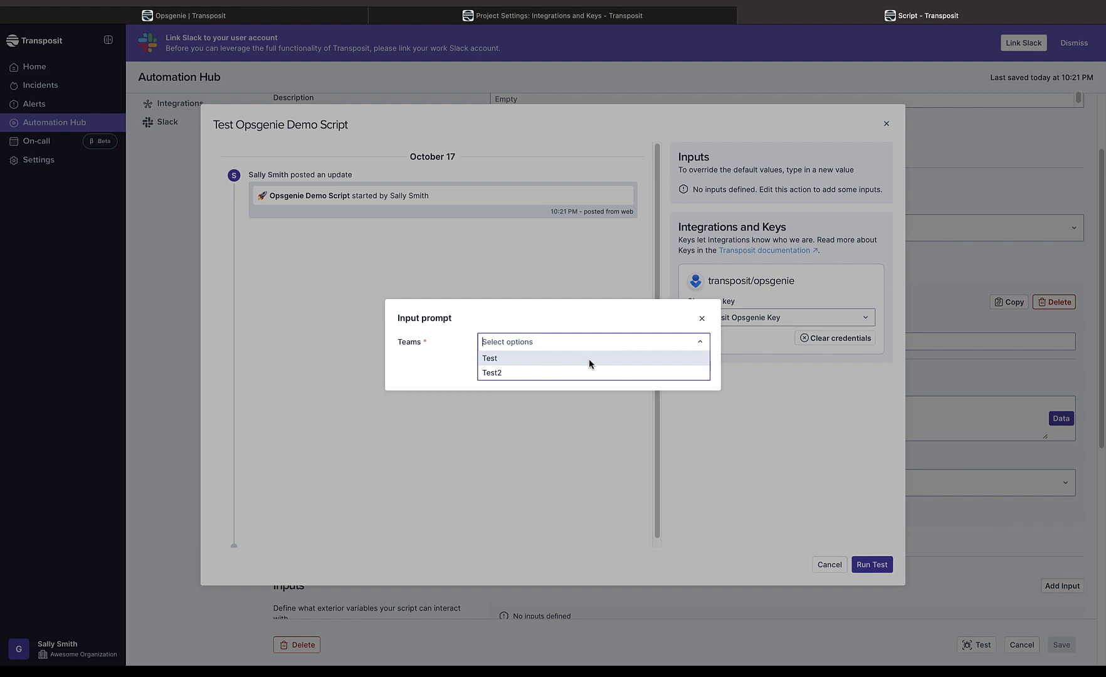
{"action": "left_click", "coordinate": [589, 359]}
{"action": "left_click", "coordinate": [698, 371]}
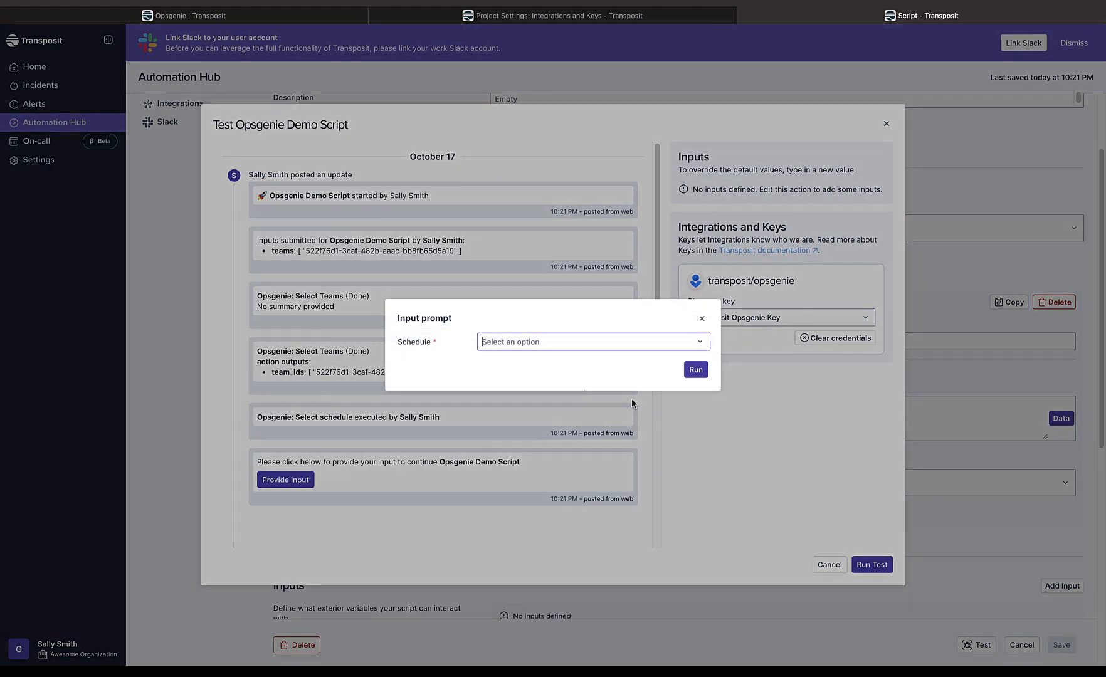
Submit "Foo" as the schedule and review the Post Message result in the test log.
{"action": "left_click", "coordinate": [656, 345]}
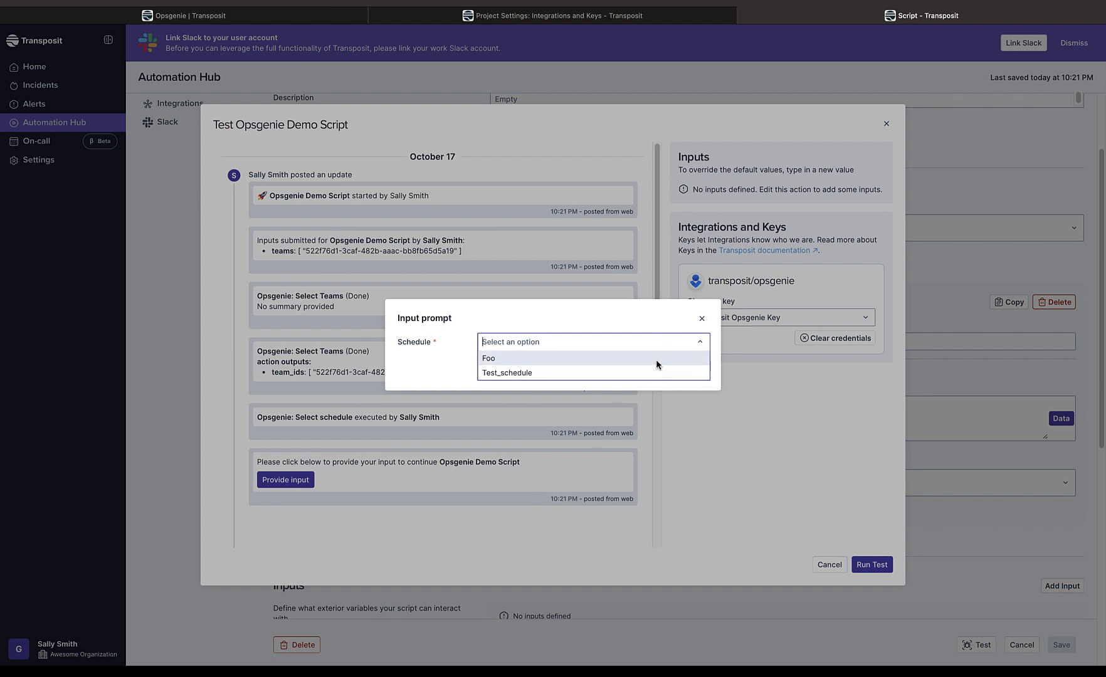
{"action": "left_click", "coordinate": [656, 359]}
{"action": "left_click", "coordinate": [700, 373]}
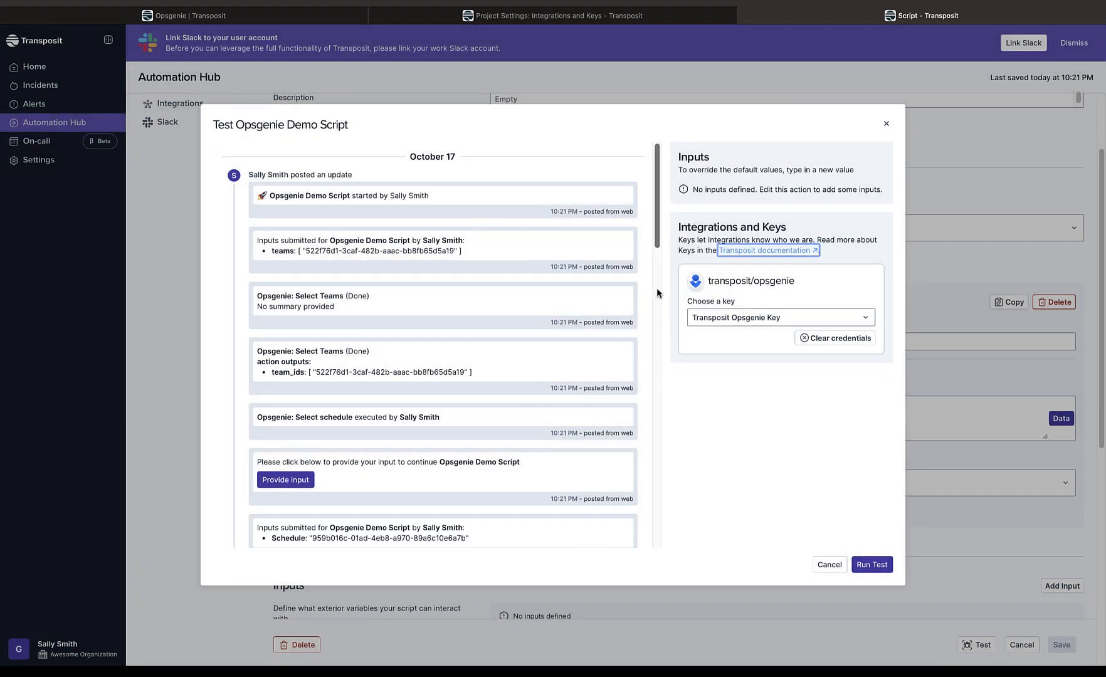
{"action": "left_click_drag", "start_coordinate": [657, 227], "coordinate": [669, 464]}
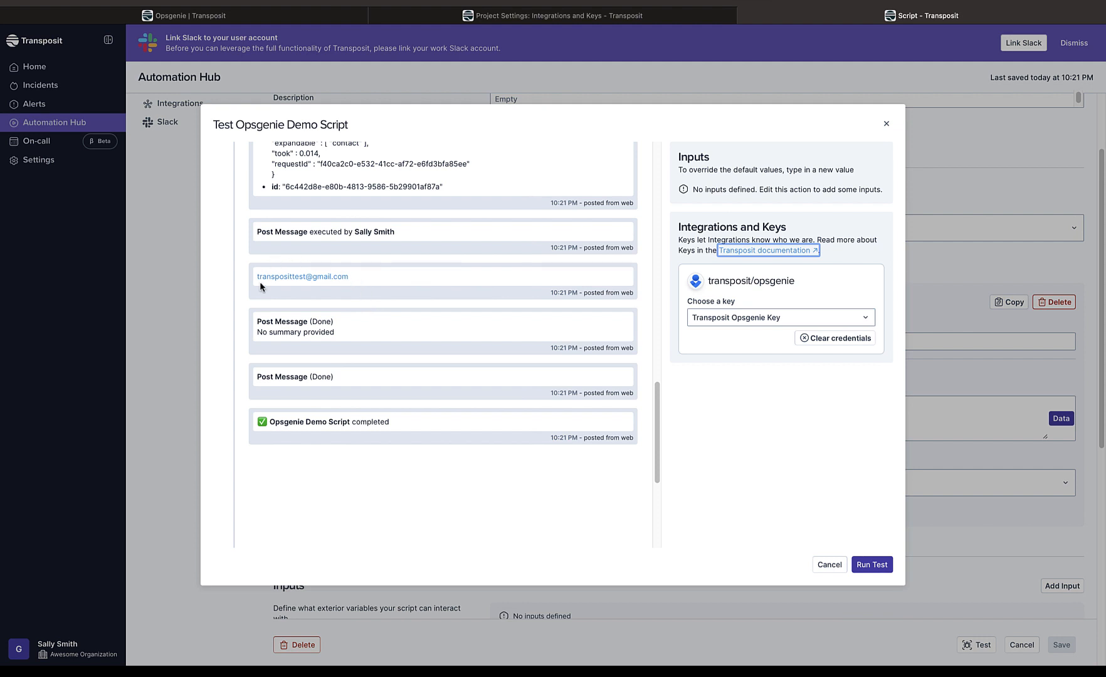